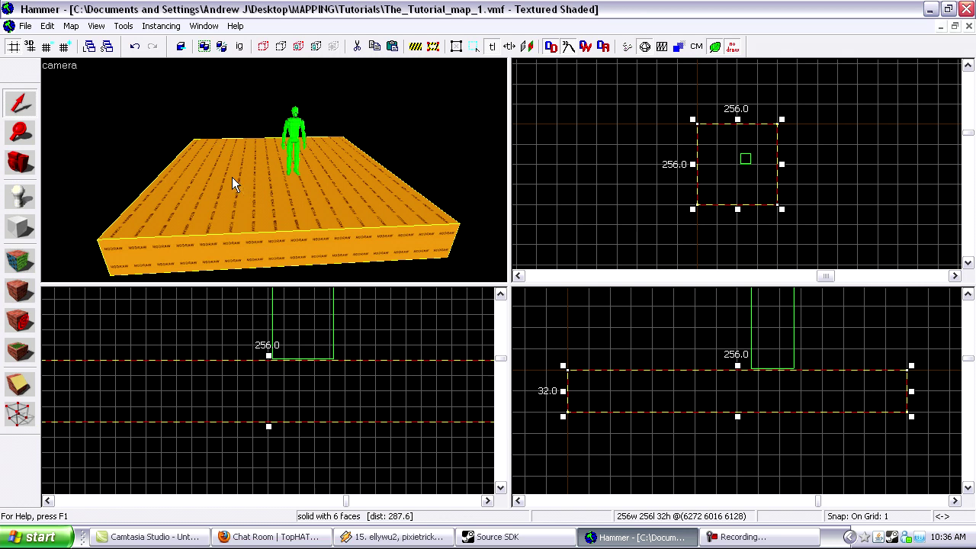
Paste a trial copy of the floor block, move it in the top view and delete it.
scroll(679, 161, up, 2)
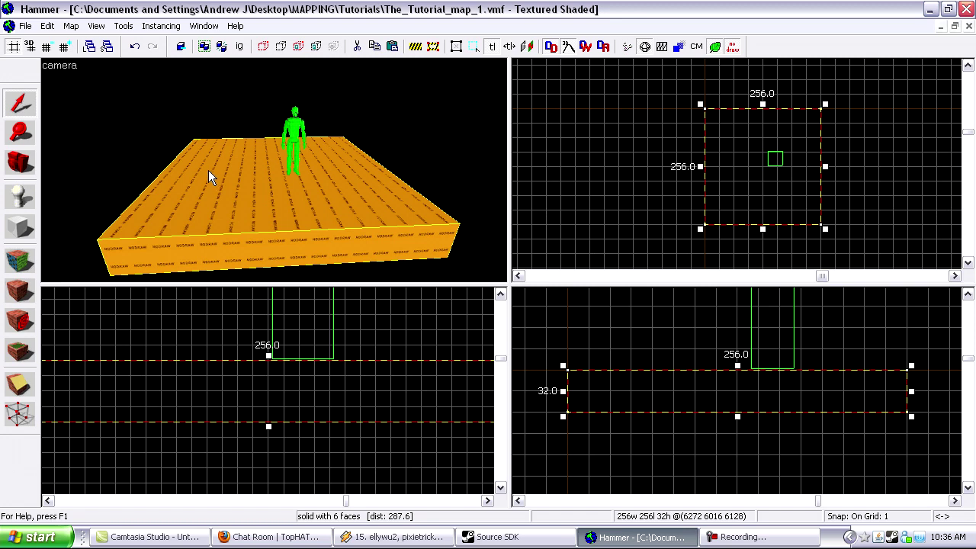
key(ctrl+v)
scroll(725, 161, up, 4)
scroll(715, 106, down, 4)
scroll(720, 214, up, 8)
drag(705, 74, 649, 101)
scroll(655, 163, down, 8)
scroll(653, 160, up, 6)
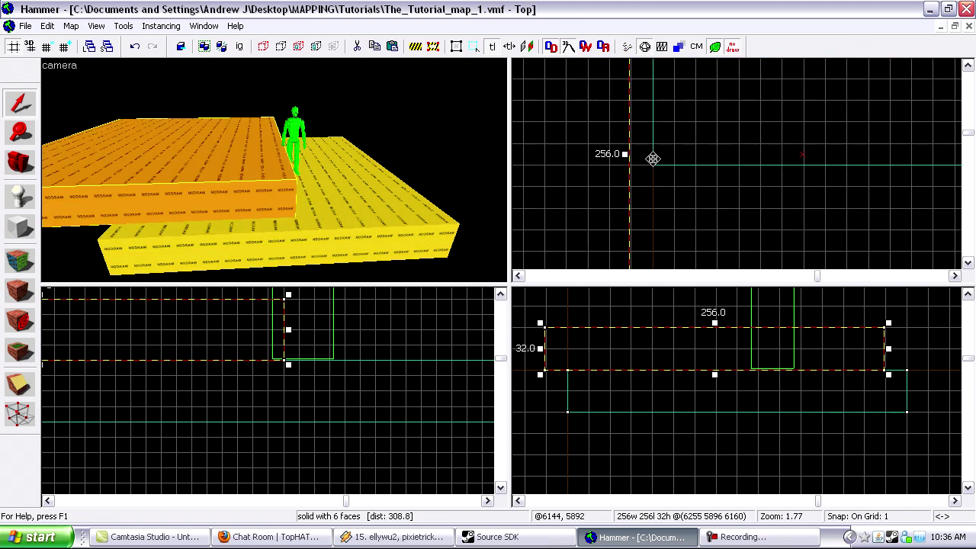
key(Delete)
Clone the floor block upward in the front view and delete the clone after shifting it in the top view.
click(245, 210)
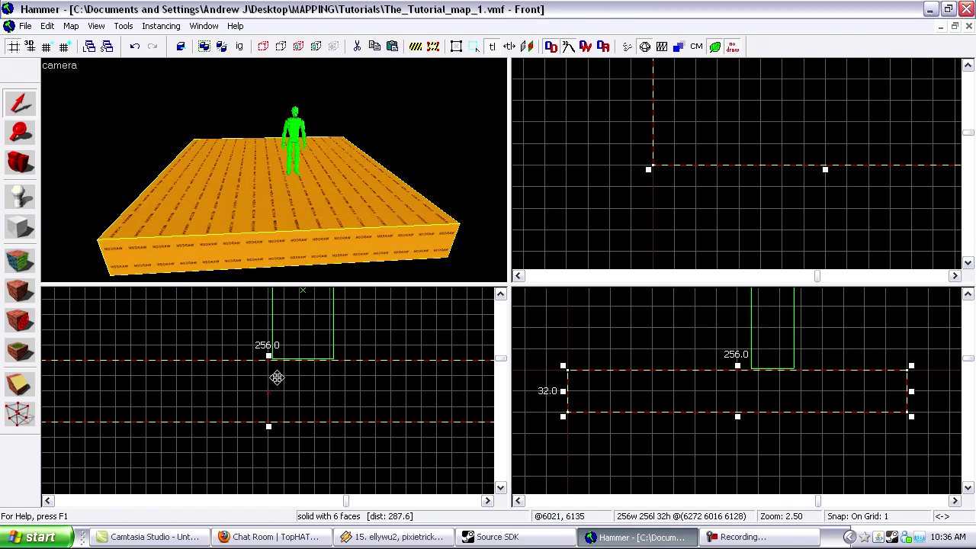
shift+drag(267, 395, 266, 331)
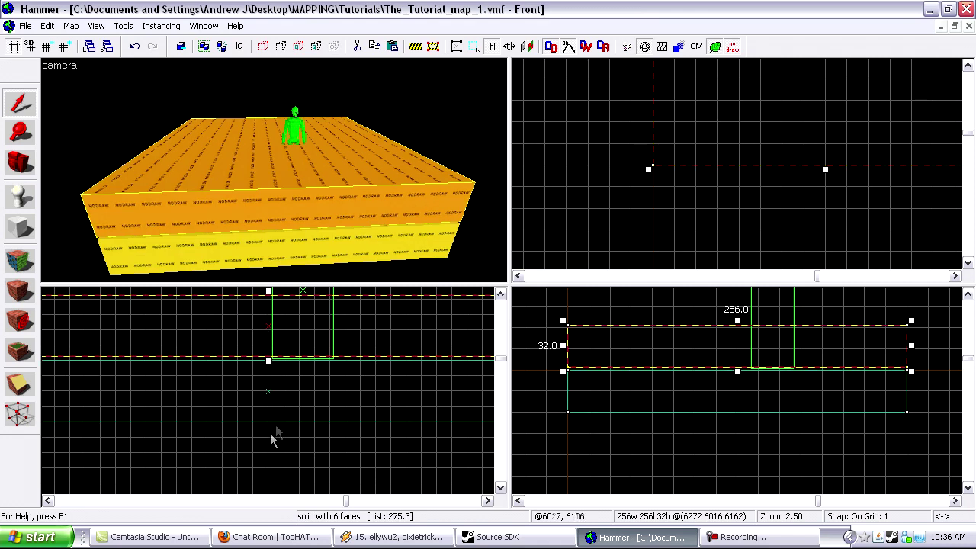
drag(782, 96, 682, 208)
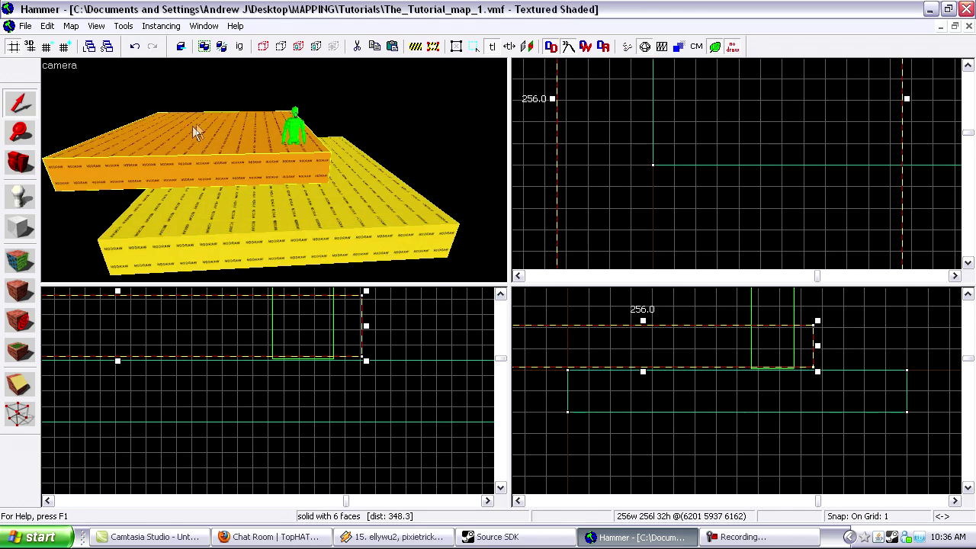
key(Delete)
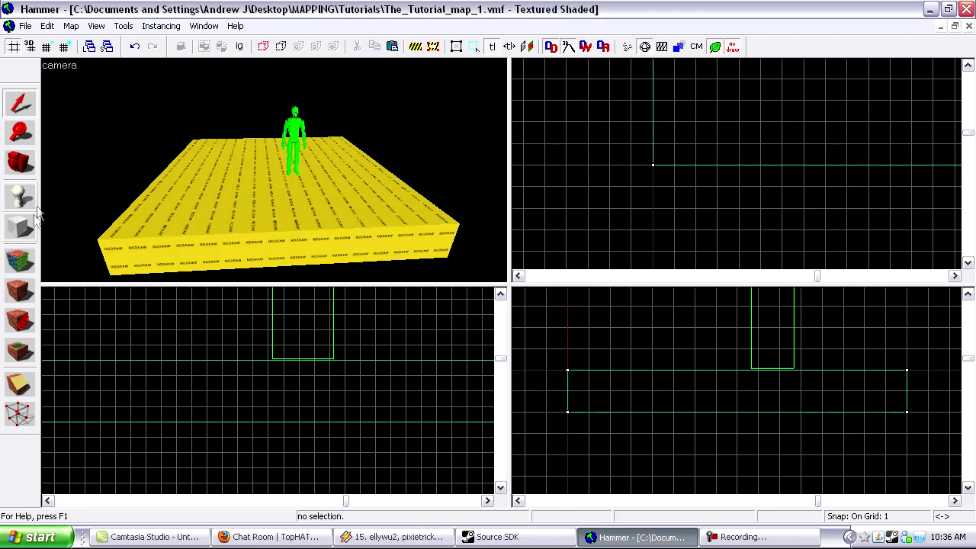
Create a nodraw wall block about 96 units wide, 16 long and 32 high along the floor's edge.
scroll(665, 149, up, 4)
drag(653, 157, 811, 184)
scroll(596, 351, up, 3)
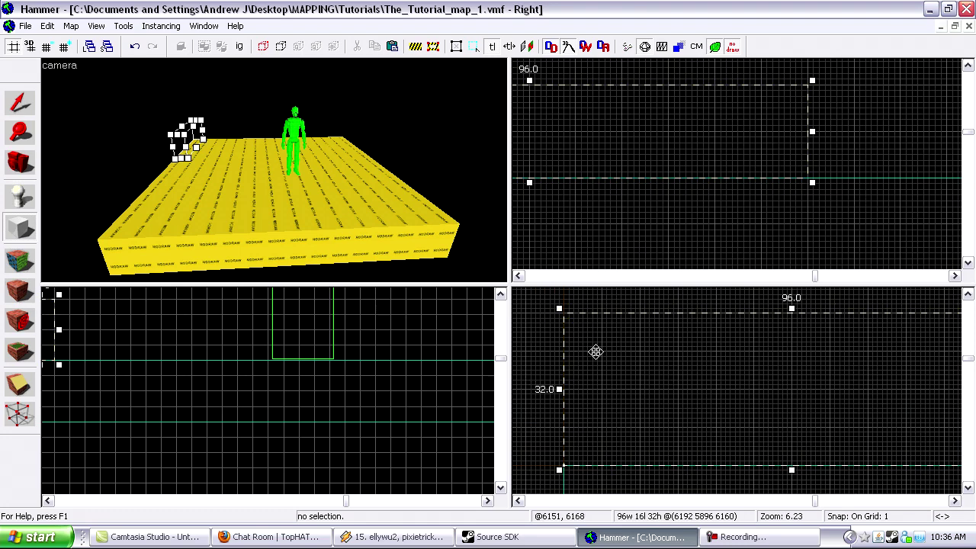
key(Return)
key(shift+s)
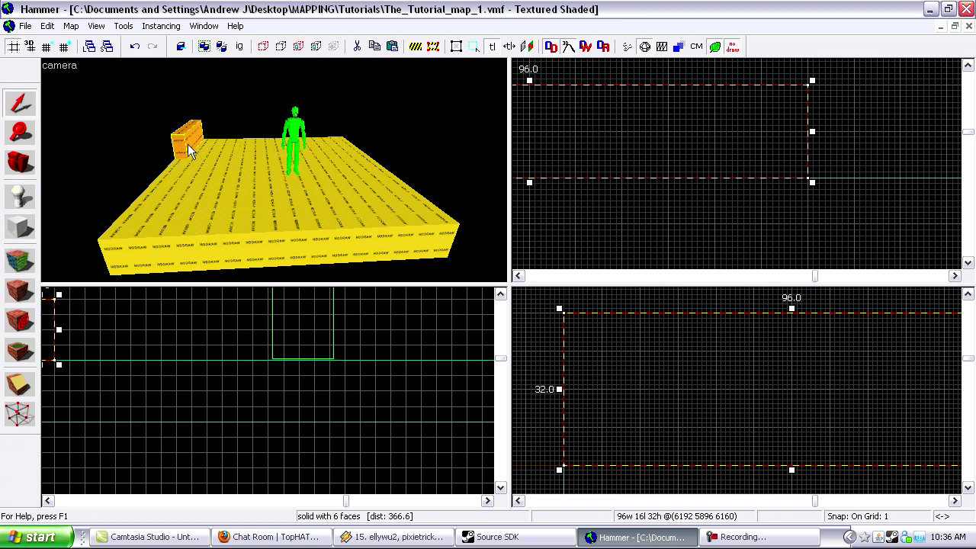
Stretch the wall block to a width of 256 units so it spans the floor's whole edge.
key(z)
key(d)
key(z)
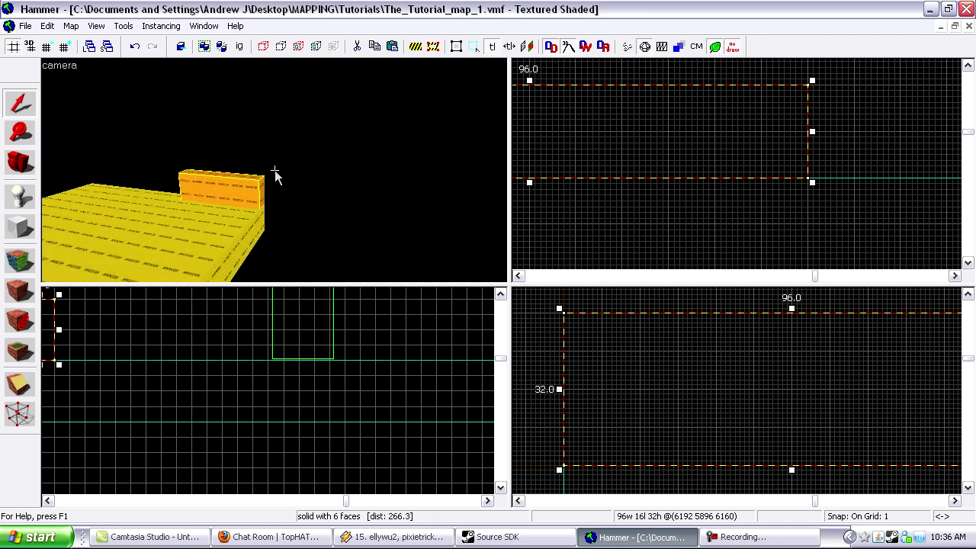
scroll(612, 488, down, 13)
scroll(673, 474, up, 3)
drag(671, 464, 834, 470)
scroll(789, 479, up, 10)
scroll(834, 470, down, 15)
scroll(772, 465, up, 7)
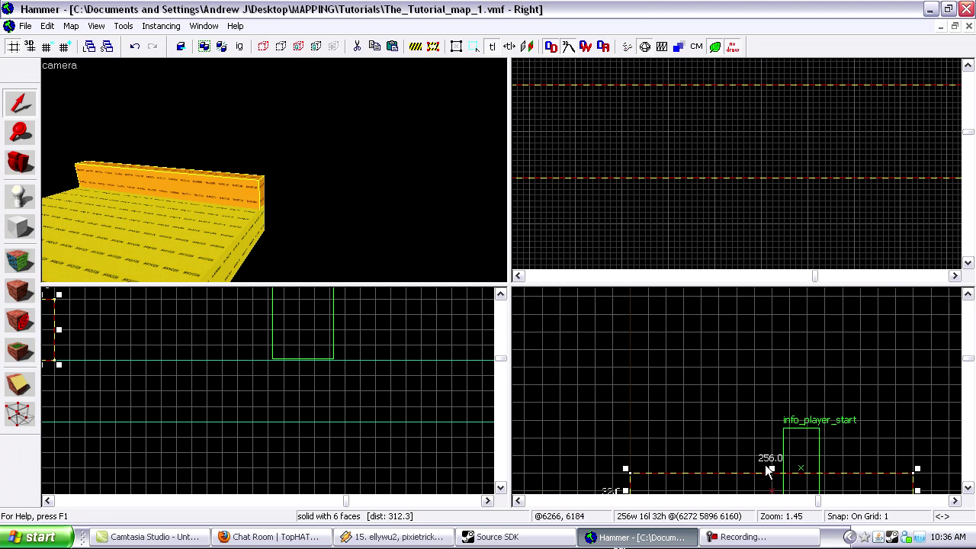
Raise the wall block's height to 112 units in the side view.
drag(772, 468, 832, 320)
scroll(767, 401, up, 4)
scroll(773, 375, down, 5)
scroll(832, 366, up, 8)
scroll(845, 324, down, 7)
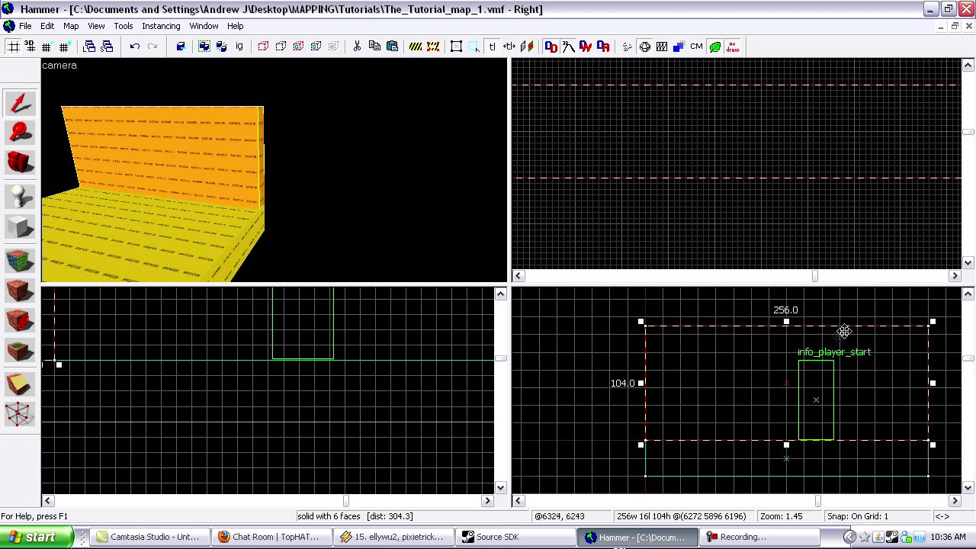
scroll(581, 144, down, 3)
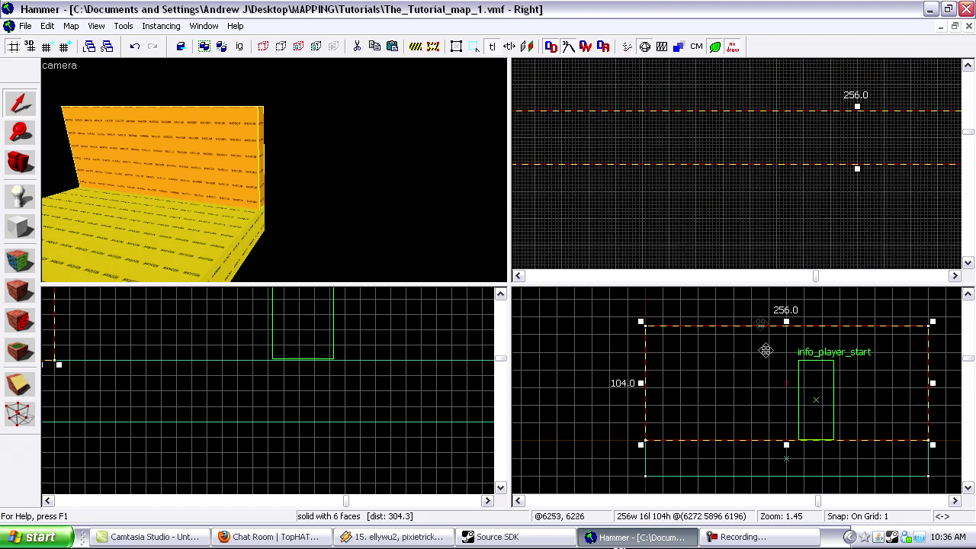
scroll(767, 371, up, 6)
drag(846, 357, 858, 329)
scroll(856, 330, up, 6)
scroll(900, 289, down, 6)
scroll(838, 354, down, 6)
key(z)
key(d)
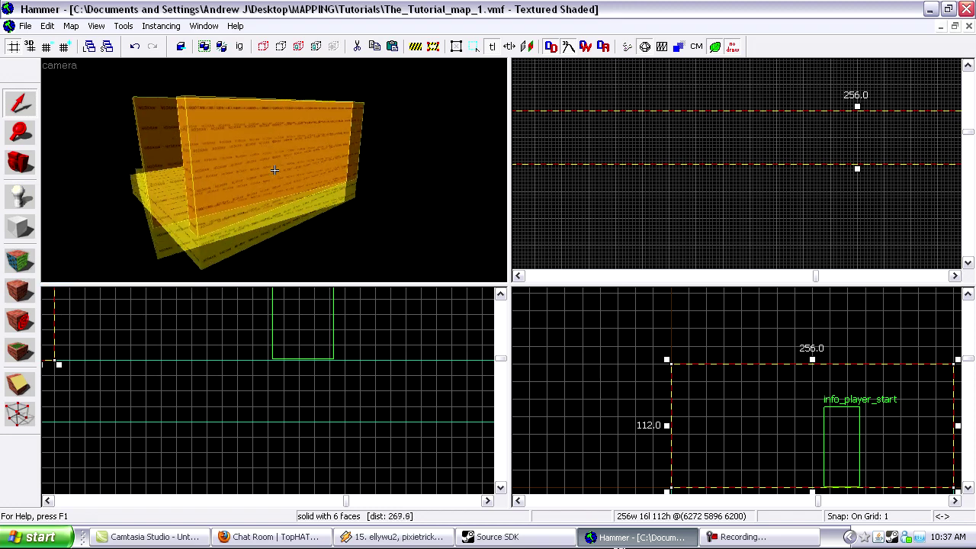
key(w)
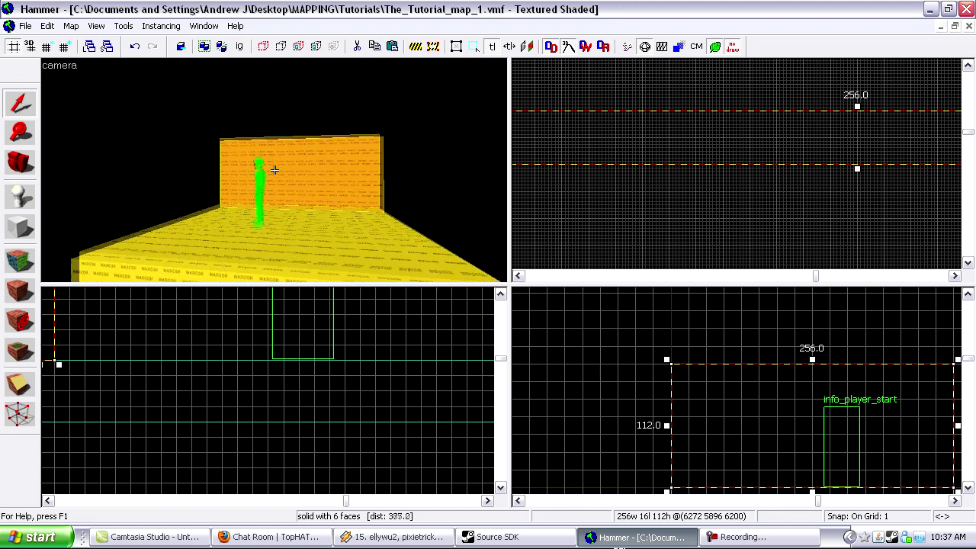
key(s)
key(z)
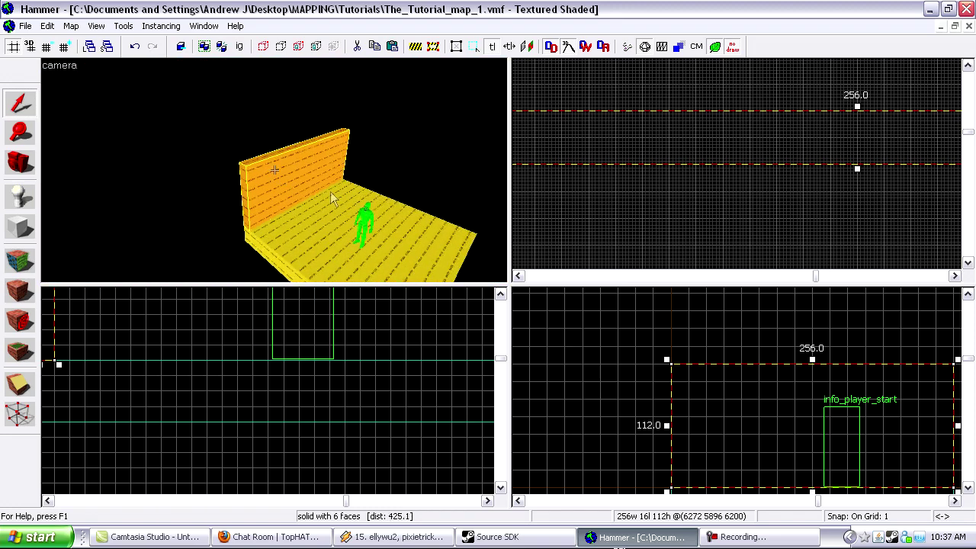
scroll(746, 110, down, 5)
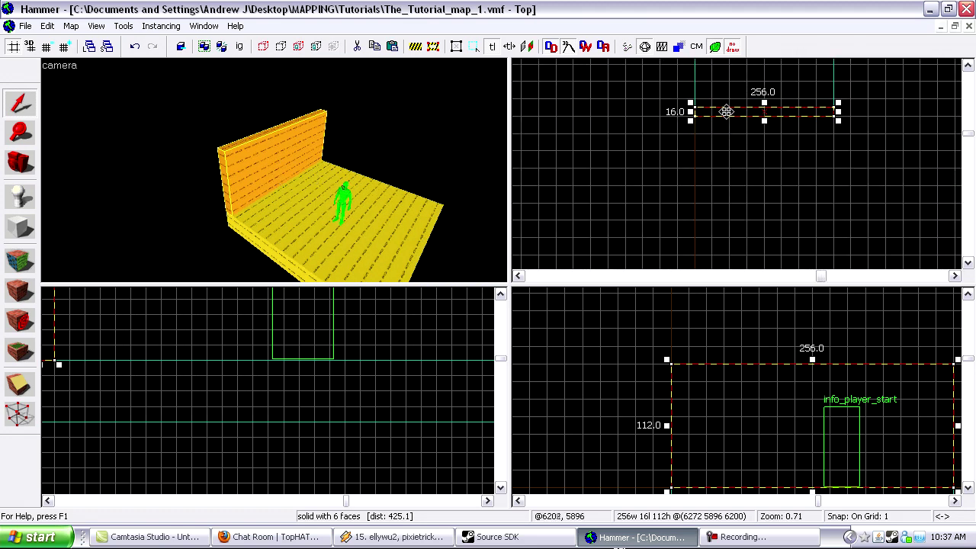
Pick tools/toolsnodraw as the current texture from the texture browser.
drag(975, 255, 800, 122)
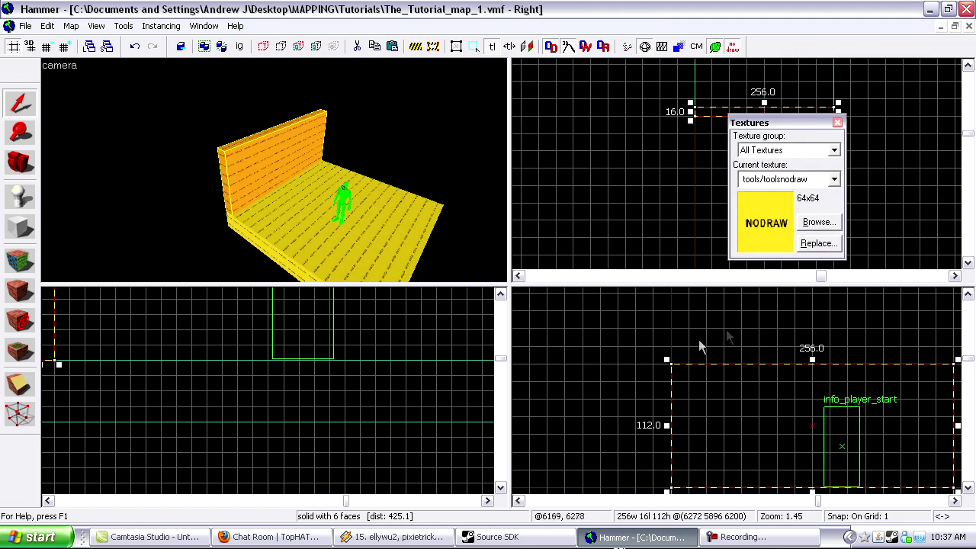
click(130, 226)
click(20, 261)
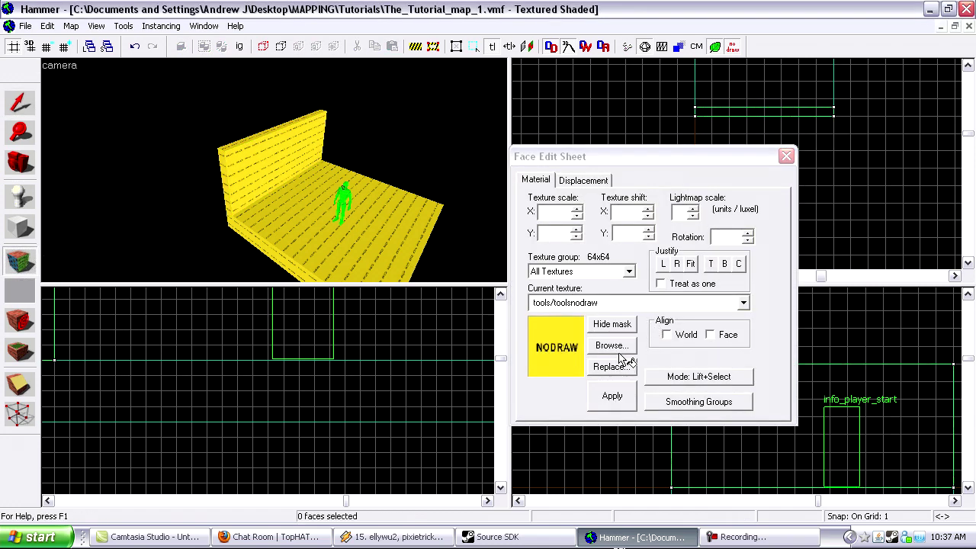
click(614, 346)
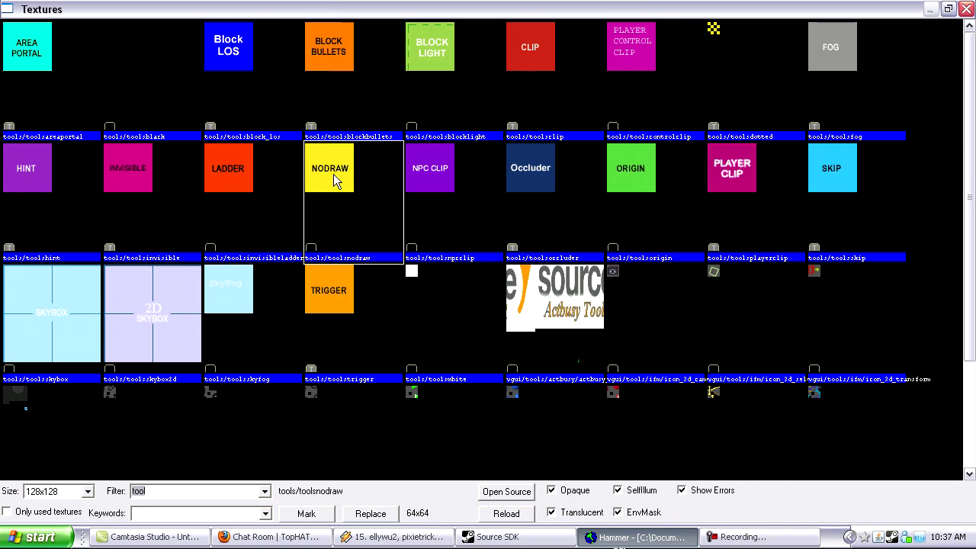
double_click(333, 173)
click(786, 153)
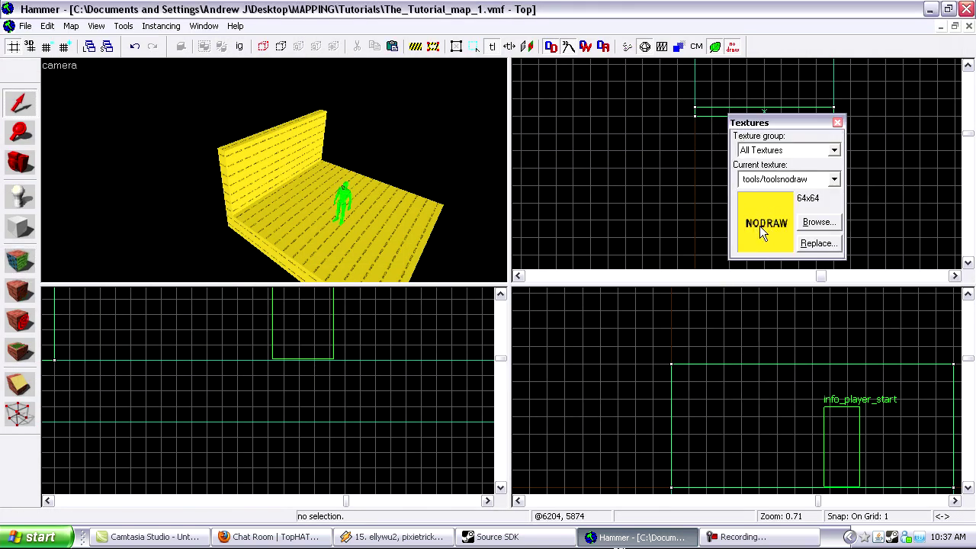
drag(775, 120, 975, 104)
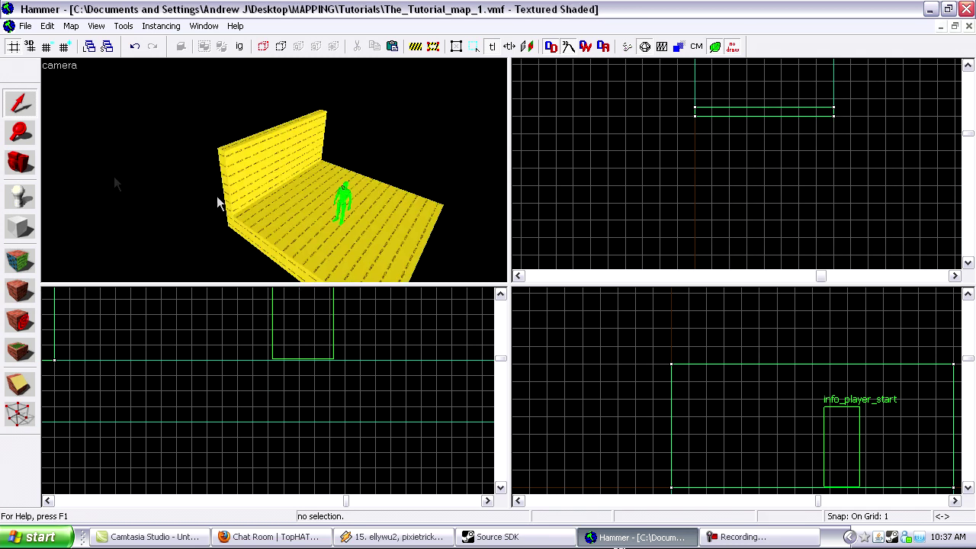
Create two nodraw test blocks beside the wall, the second about 82 by 98 units and 112 high.
click(19, 227)
drag(634, 128, 715, 154)
key(Return)
drag(606, 168, 651, 221)
key(Return)
Delete both nodraw test blocks beside the wall.
key(shift+s)
key(z)
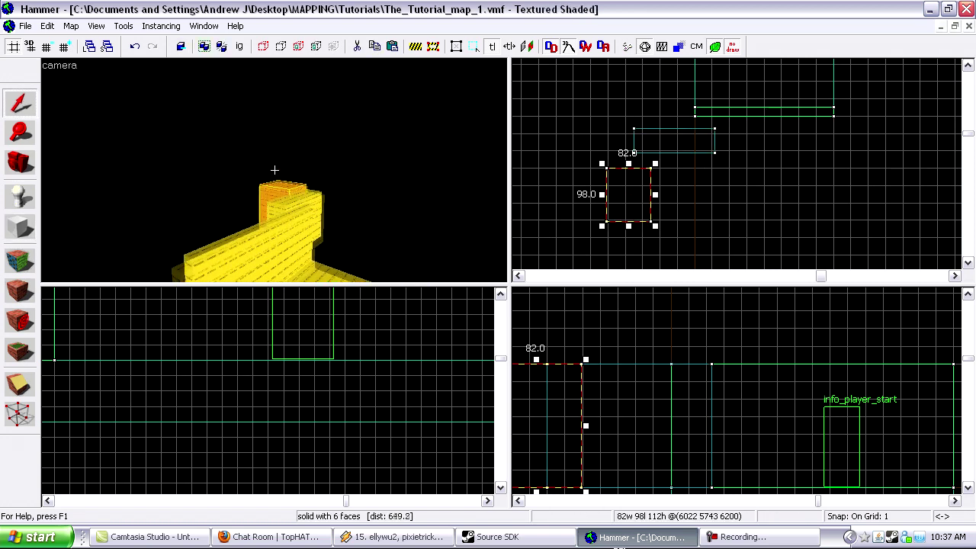
key(w)
key(z)
ctrl+click(309, 195)
key(Delete)
Set the current texture to tools/toolsinvisibleladder using the texture browser.
key(shift+a)
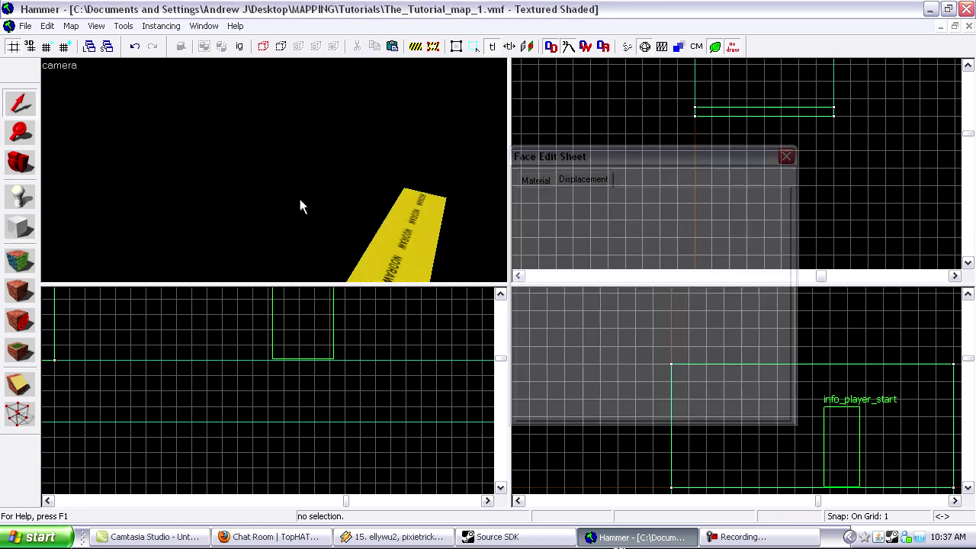
click(611, 353)
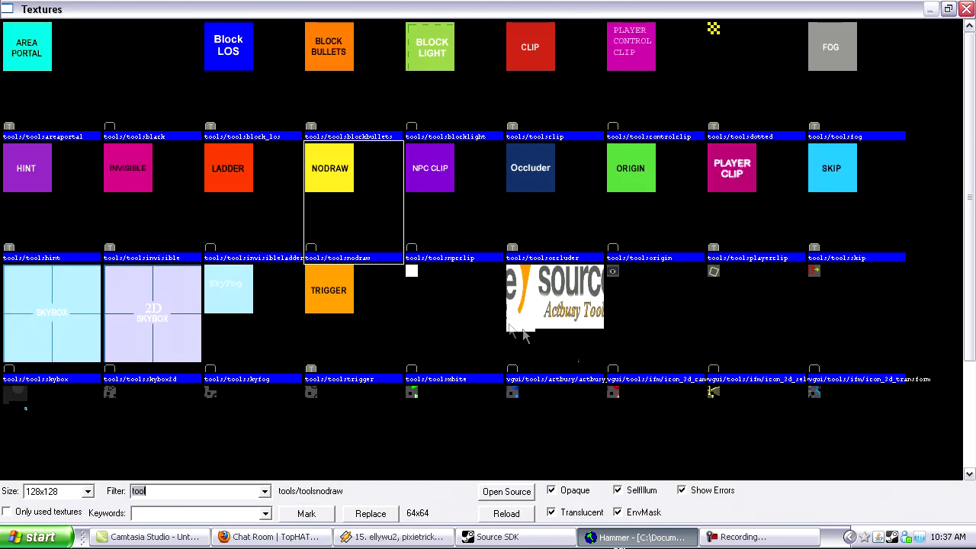
double_click(238, 168)
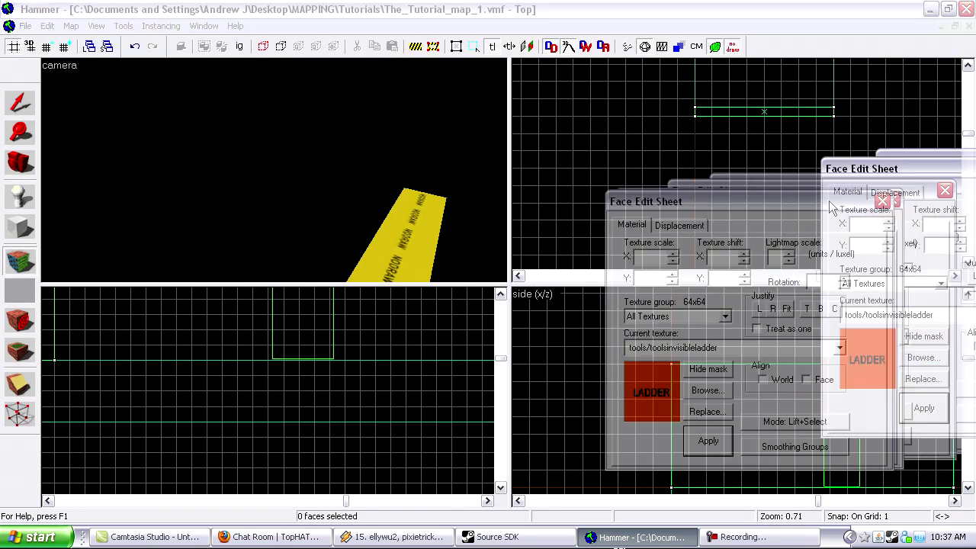
click(875, 200)
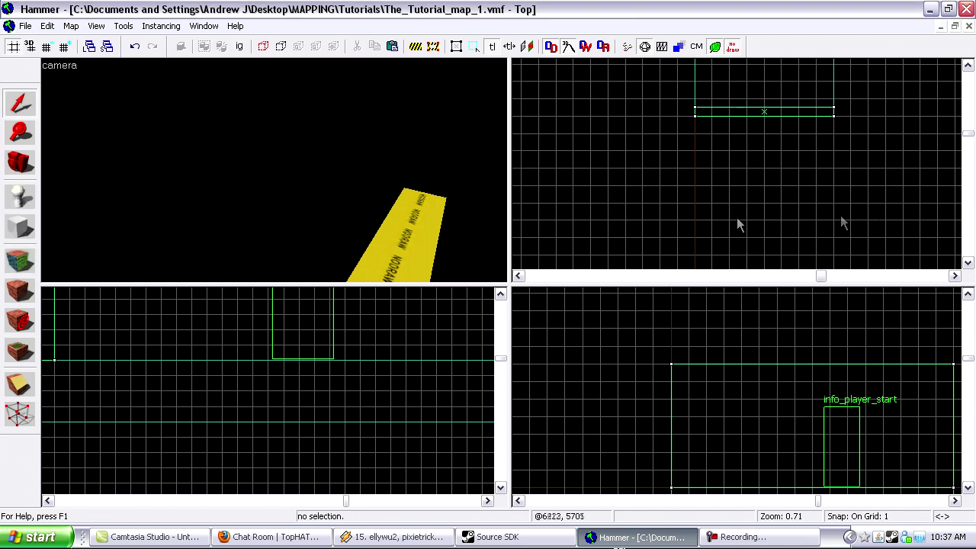
Create two ladder-textured test blocks beside the wall, the second about 77 by 121 units and 112 high.
click(19, 228)
drag(638, 143, 691, 183)
key(Return)
drag(566, 158, 616, 233)
key(Return)
key(shift+s)
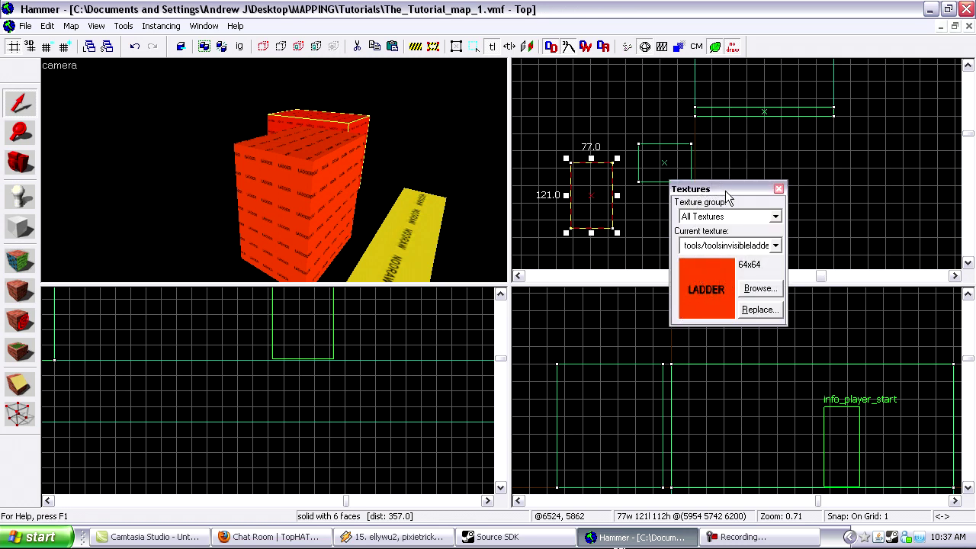
drag(725, 191, 795, 183)
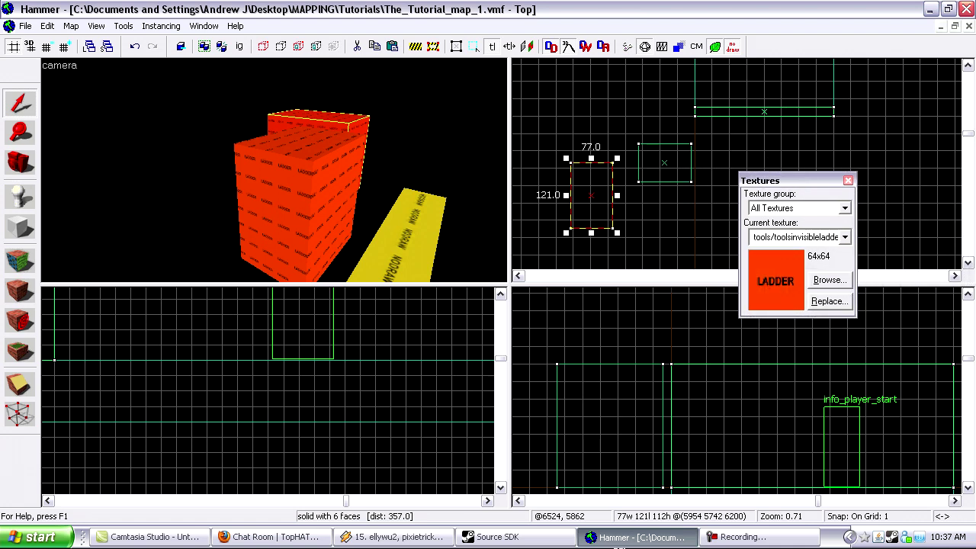
Delete both ladder-textured test blocks.
click(256, 154)
key(Delete)
click(333, 117)
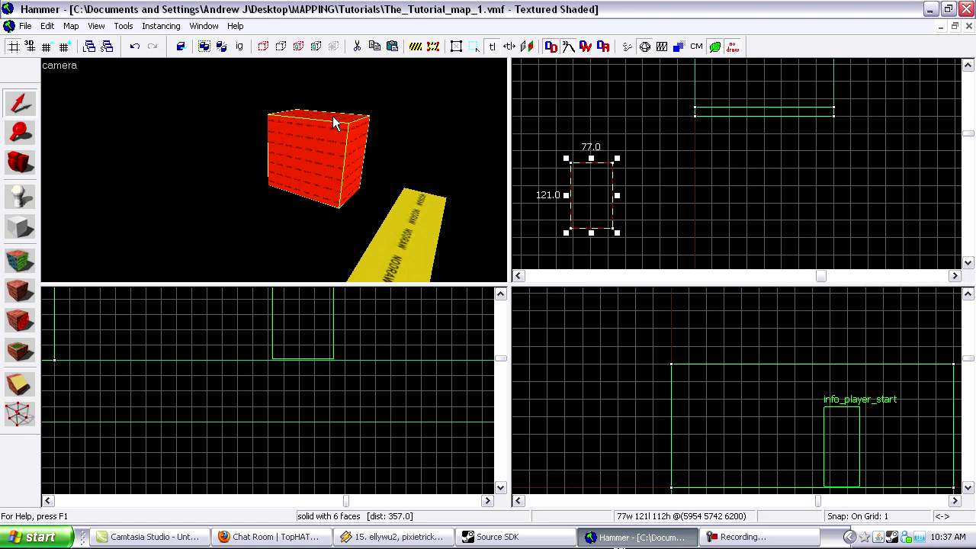
key(Delete)
Select a narrow face of the wall for texture editing and view the tool textures without choosing one.
key(z)
key(z)
key(shift+a)
click(378, 226)
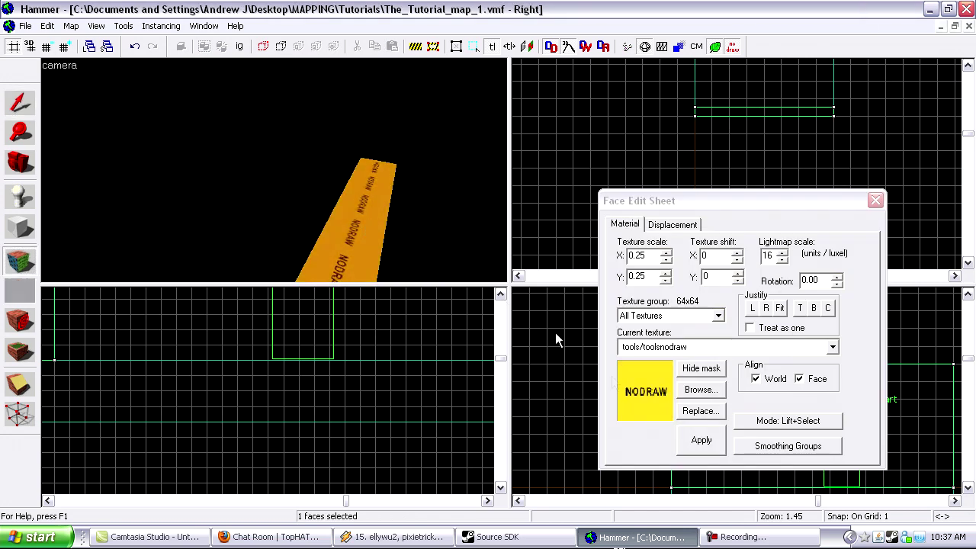
click(698, 392)
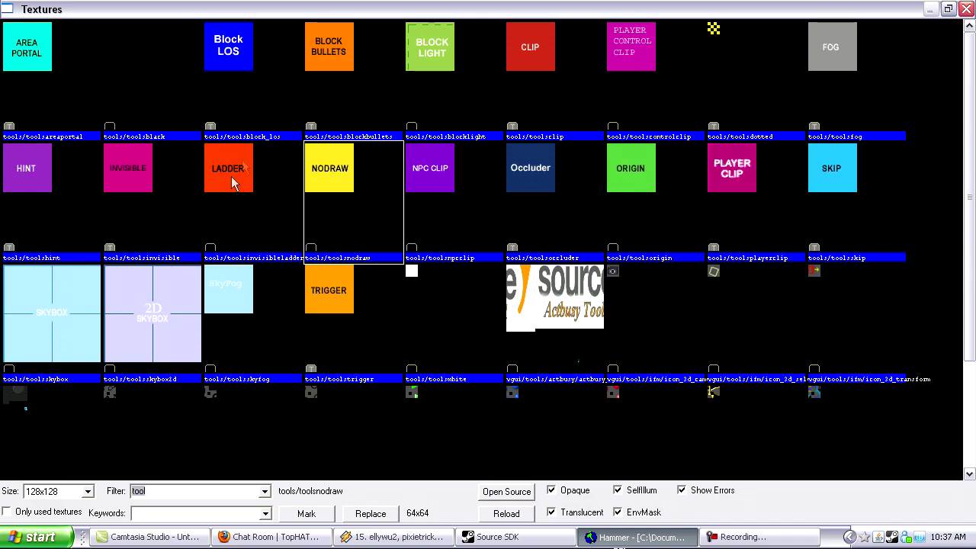
click(960, 9)
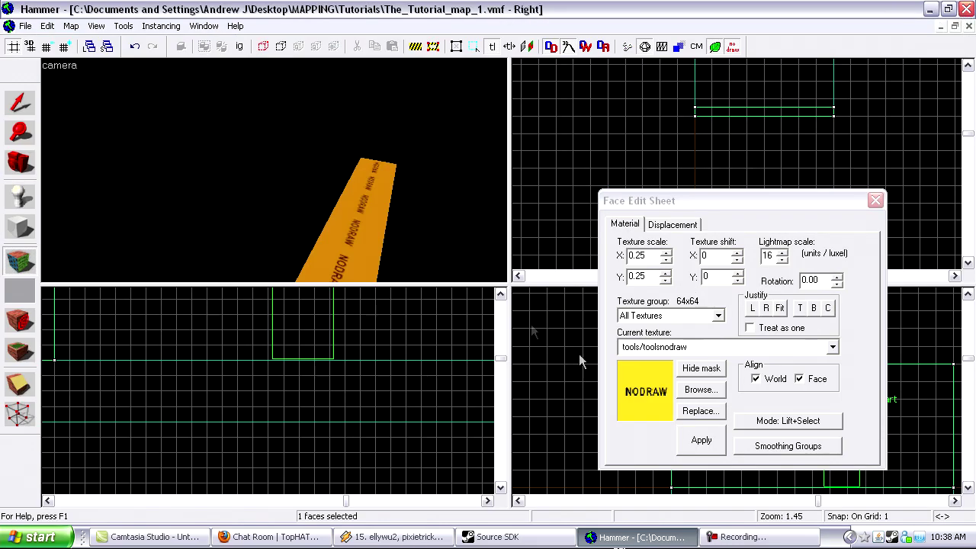
Select the wall's large inner face, on the player start's side, for texture editing.
key(z)
key(z)
key(z)
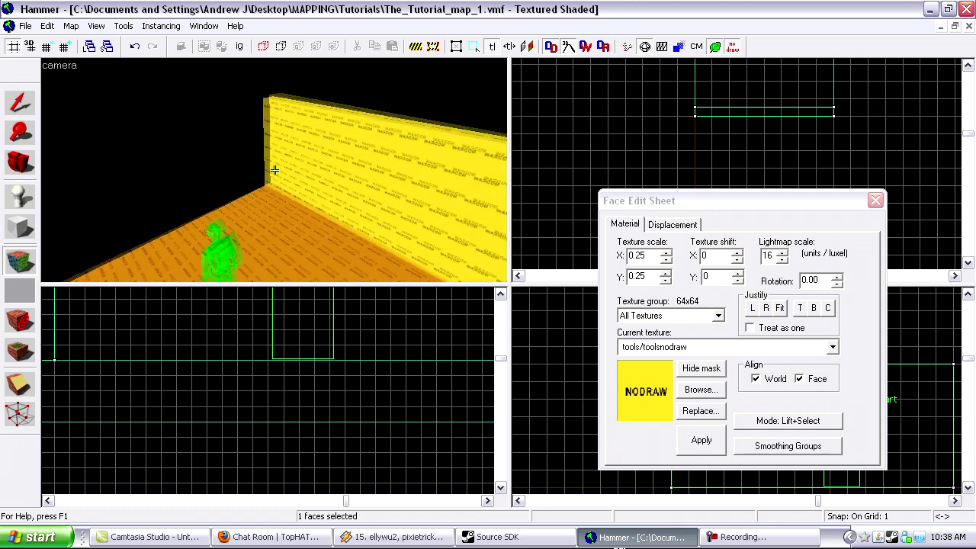
key(a)
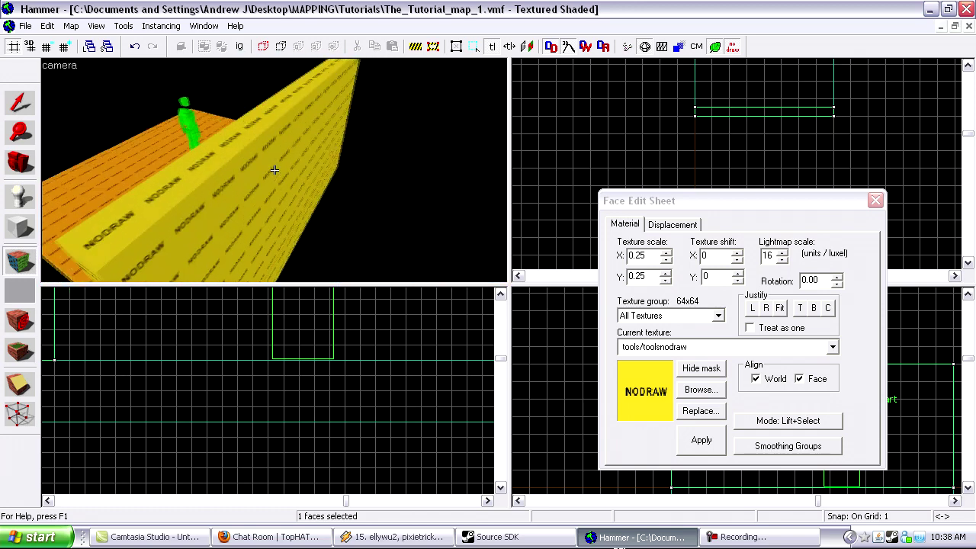
click(371, 129)
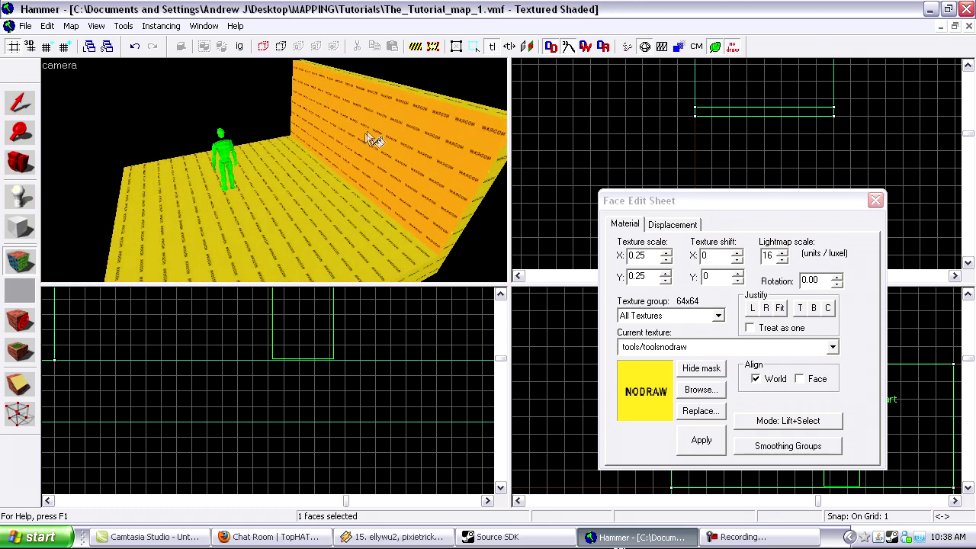
Select the wall's narrow end face for texture editing.
key(z)
key(d)
key(z)
click(419, 172)
click(420, 231)
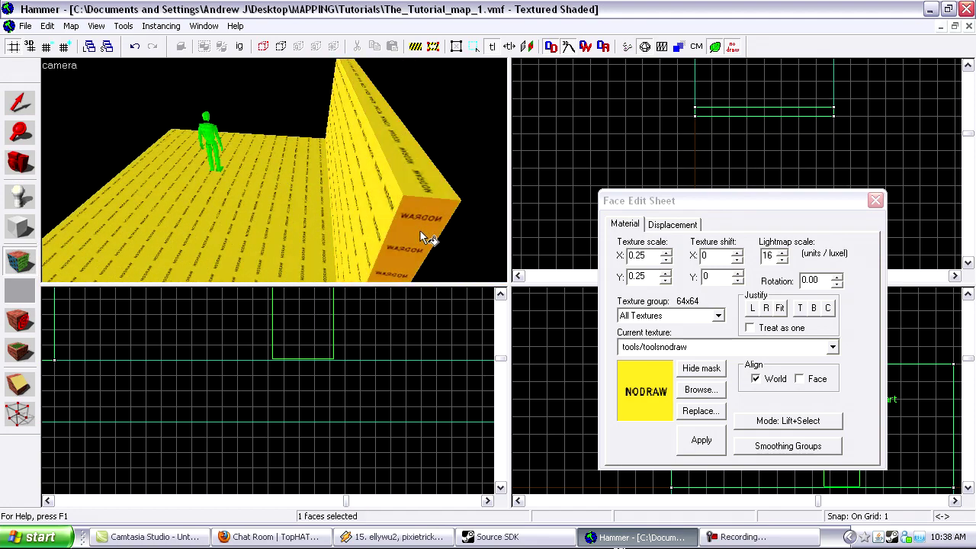
key(z)
key(d)
key(z)
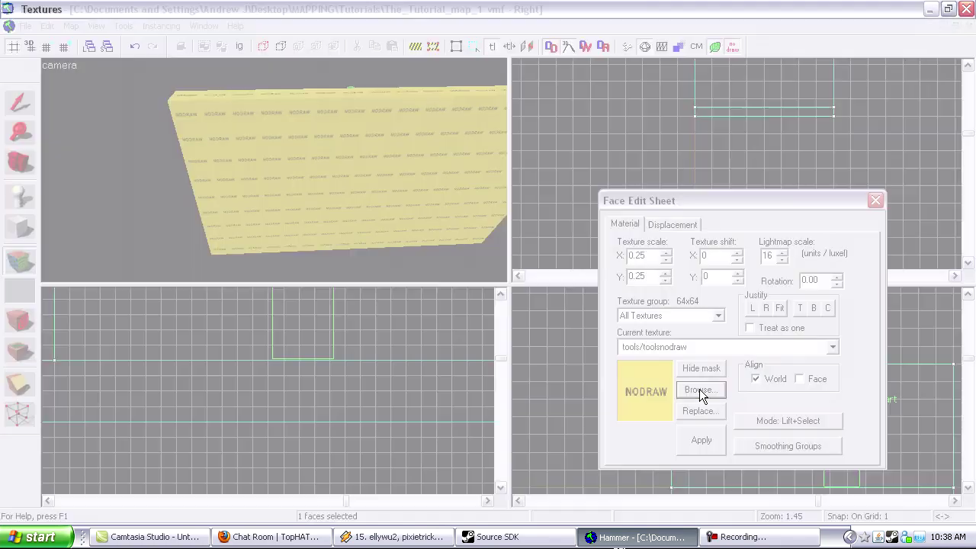
Browse the textures and make tools/toolsinvisibleladder the current texture.
click(701, 390)
double_click(251, 183)
key(a)
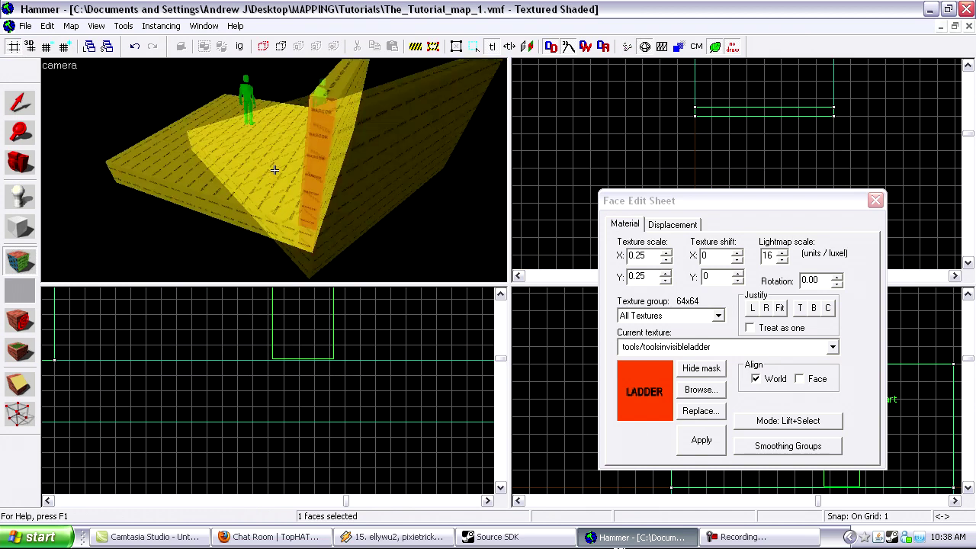
key(w)
key(z)
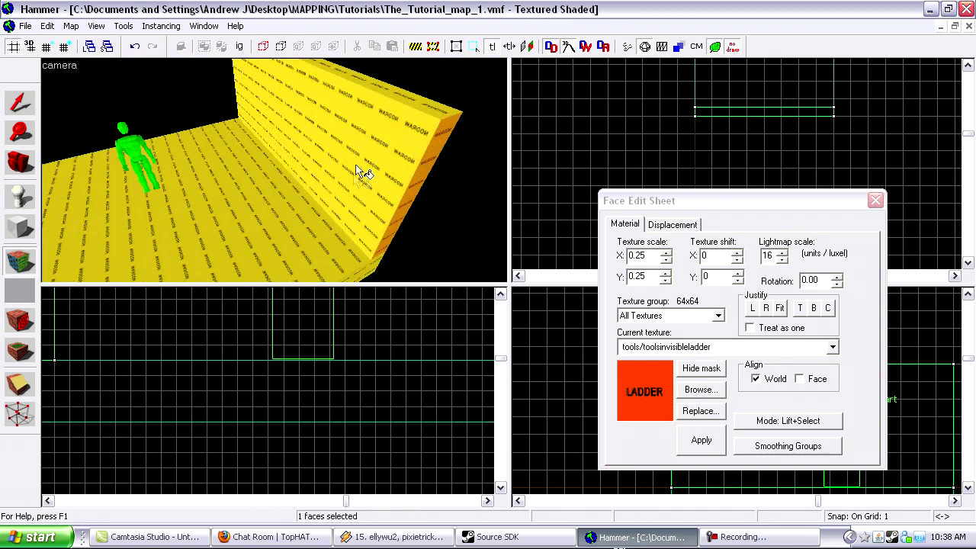
Apply the ladder texture to the wall's inner face, the floor's upper face and the wall's top face.
right_click(321, 115)
right_click(199, 211)
right_click(416, 105)
Lift the textures from the wall's ladder-textured faces and its nodraw end face in turn to compare them.
key(z)
key(d)
key(z)
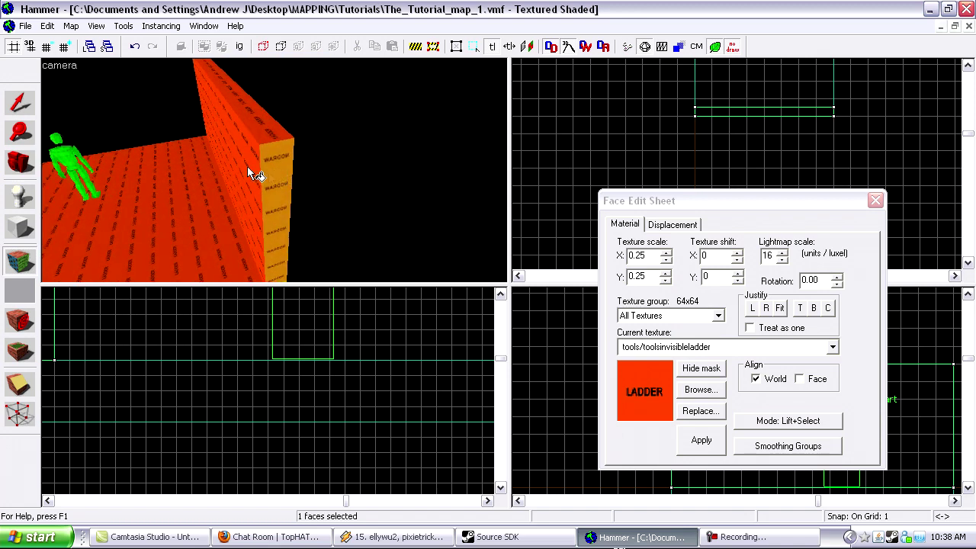
click(252, 125)
key(z)
key(a)
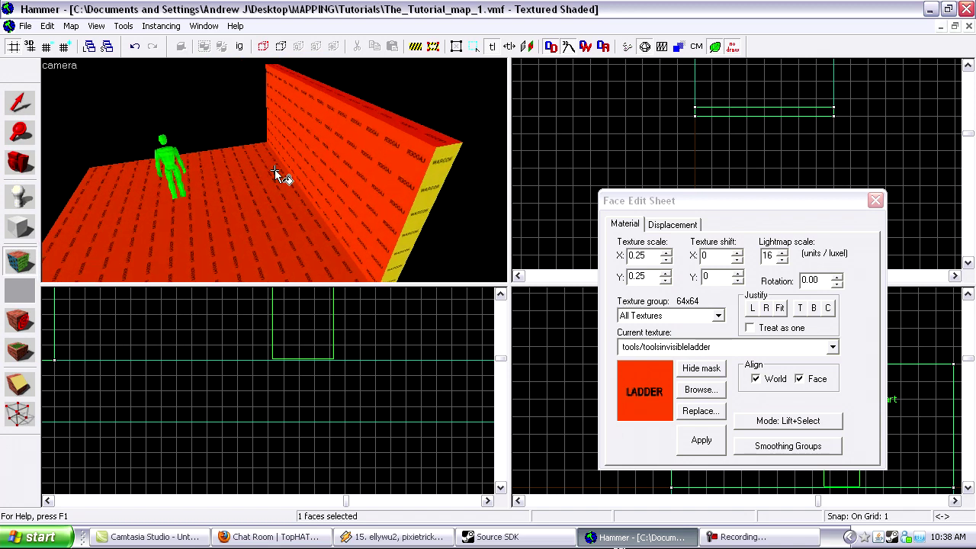
click(419, 208)
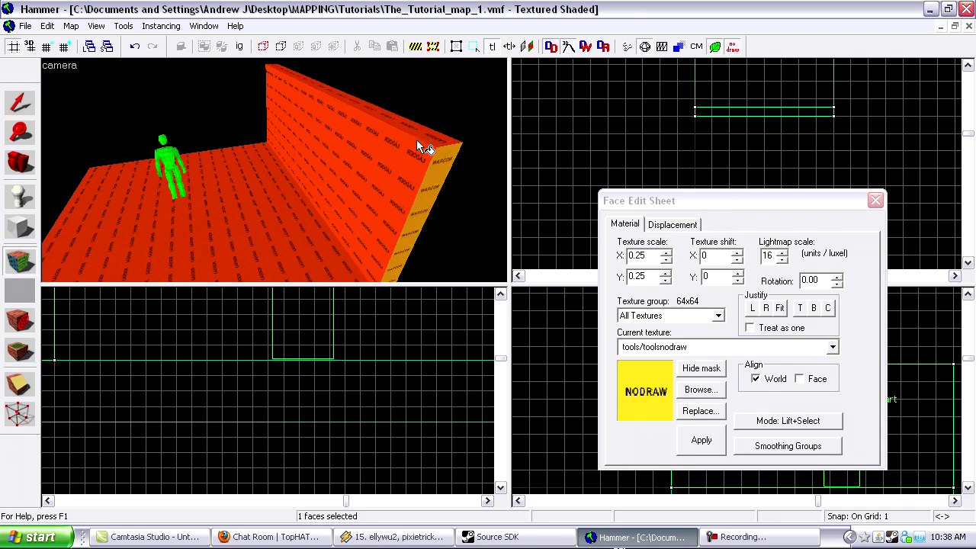
click(365, 156)
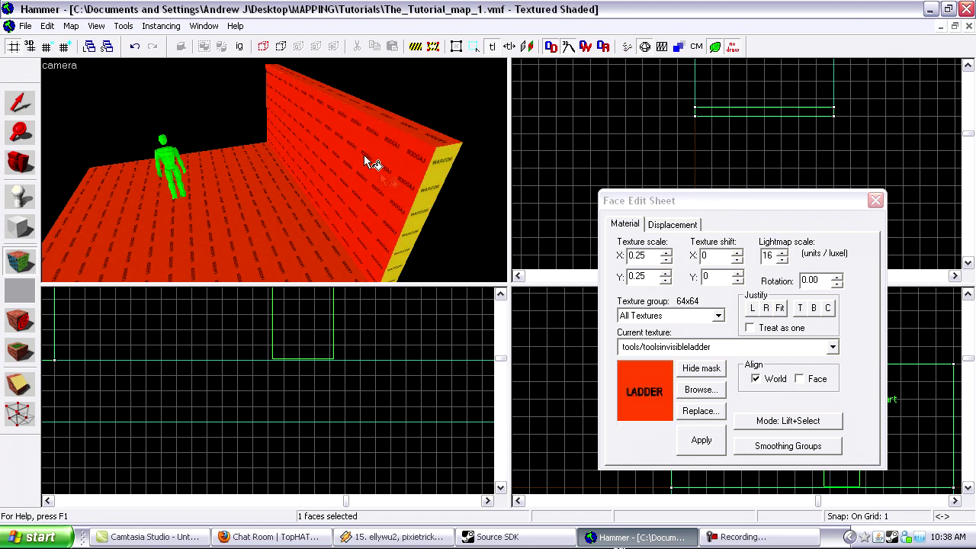
Lift tools/toolsnodraw from the wall's end face and apply it to the wall's inner face, the floor and the wall's top.
click(432, 177)
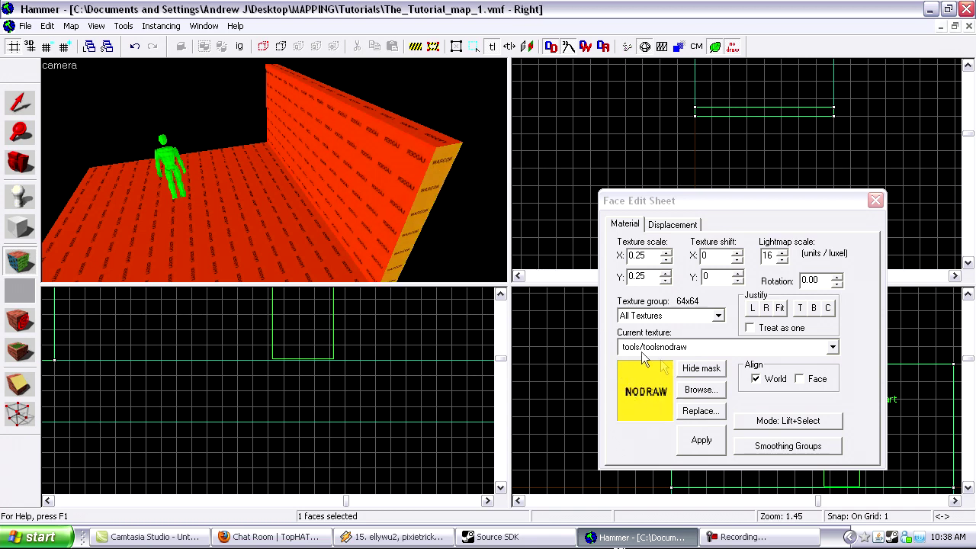
right_click(373, 130)
right_click(249, 195)
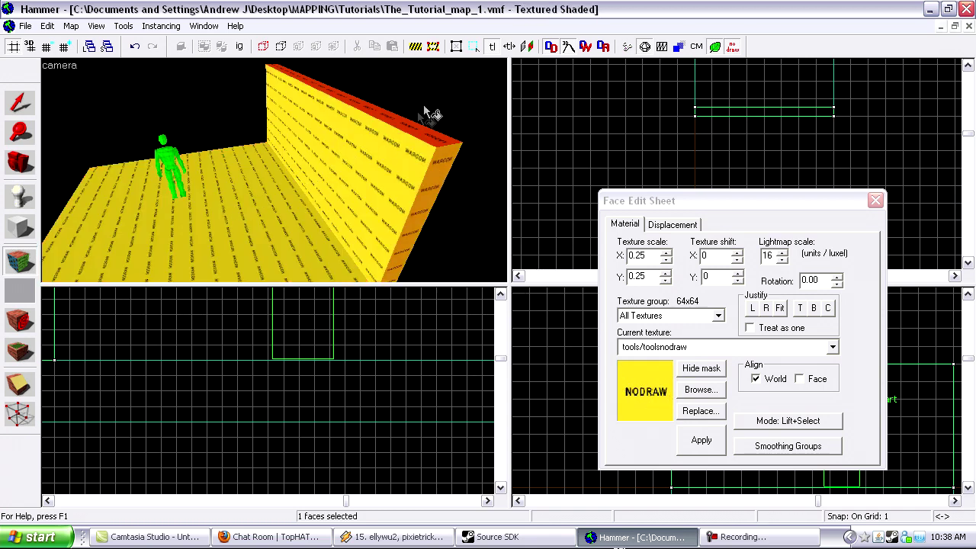
right_click(426, 109)
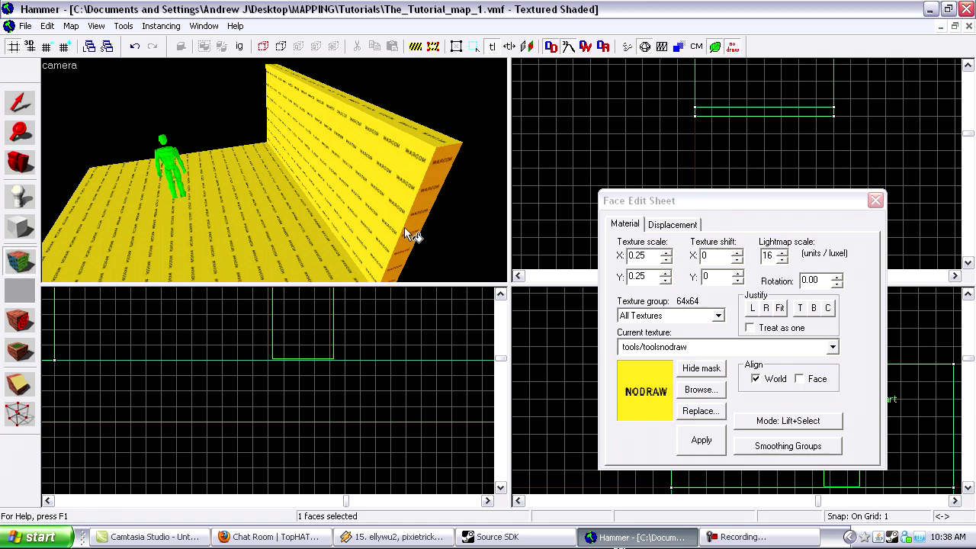
Add the wall's inner and top faces and the floor's upper face to the face selection, and leave texture editing.
ctrl+click(338, 163)
ctrl+click(238, 231)
ctrl+click(379, 116)
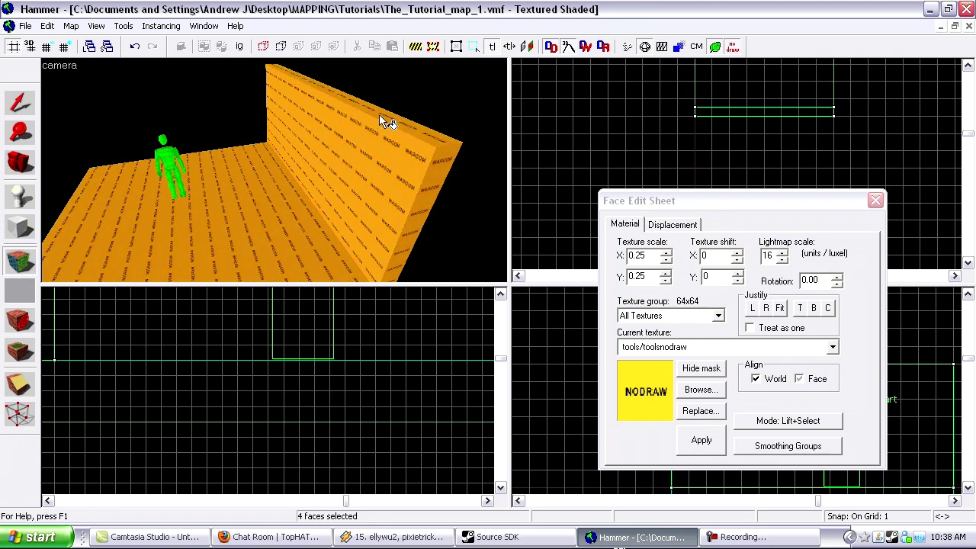
key(z)
key(s)
key(z)
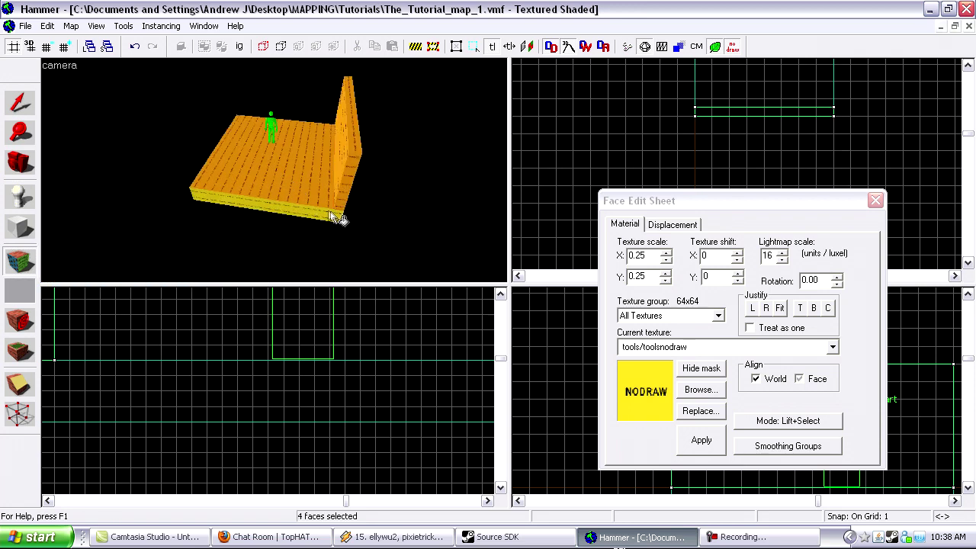
click(329, 212)
key(shift+s)
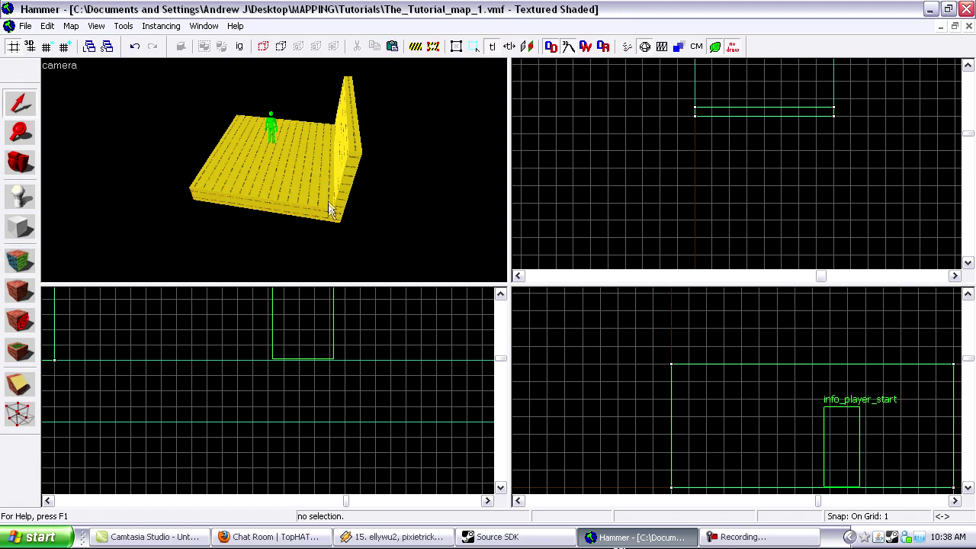
Duplicate the 256-unit wall and place the copy flush against its inner side.
key(z)
key(a)
key(z)
click(319, 170)
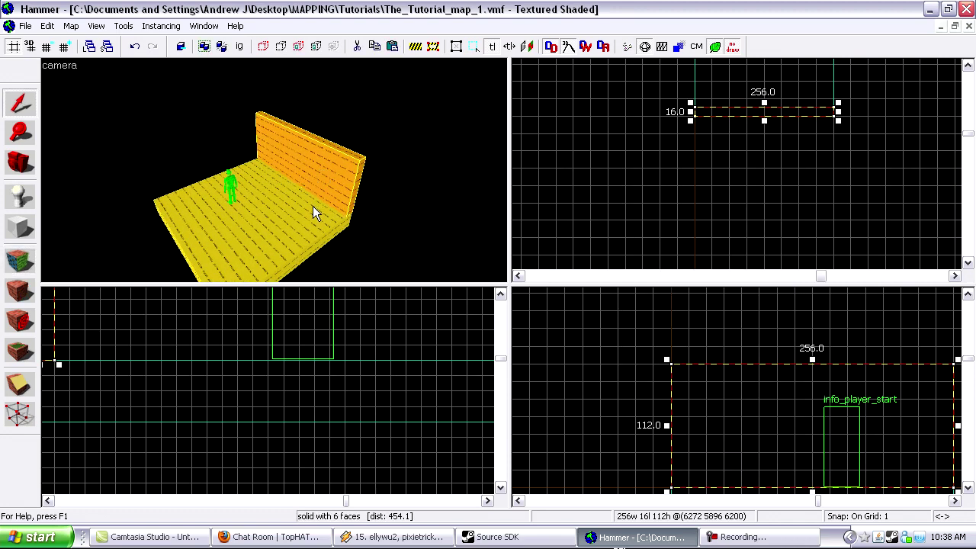
key(ctrl+v)
scroll(639, 162, down, 5)
scroll(648, 145, up, 9)
scroll(621, 222, down, 5)
scroll(584, 207, up, 7)
mouse_move(636, 206)
mouse_down()
mouse_move(680, 207)
mouse_move(747, 251)
mouse_move(715, 176)
mouse_move(763, 203)
mouse_up()
scroll(763, 253, up, 7)
Clip the copied wall 16 units from its end, keeping only the short section at the corner.
key(shift+x)
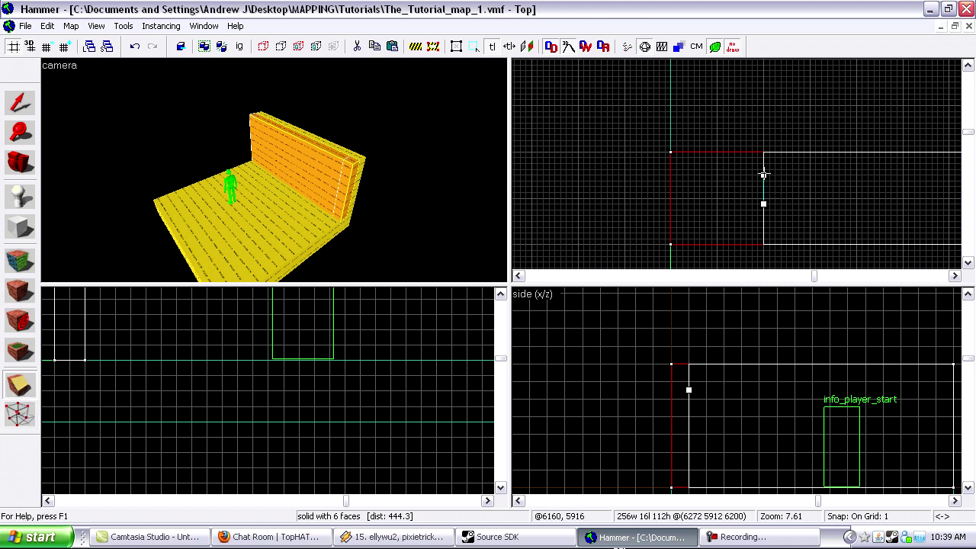
key(shift+c)
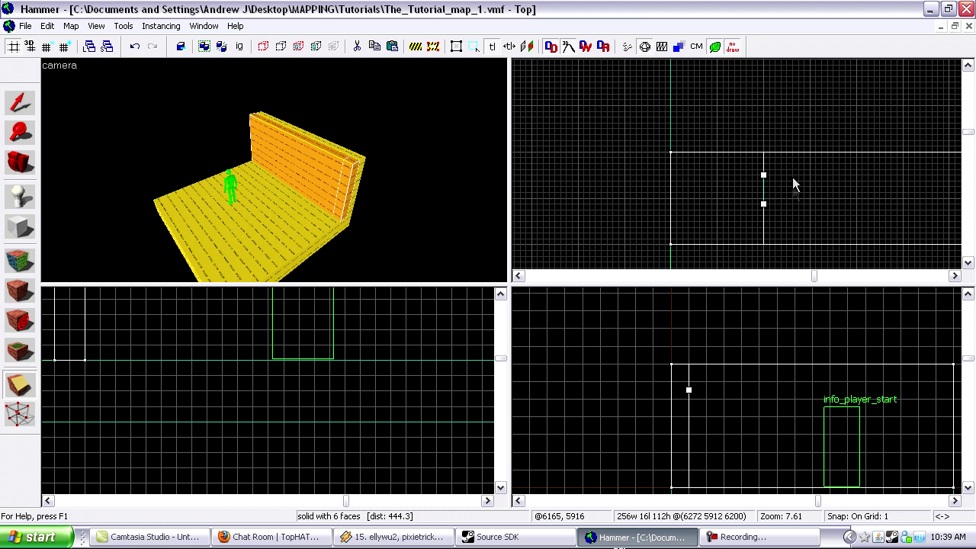
key(shift+c)
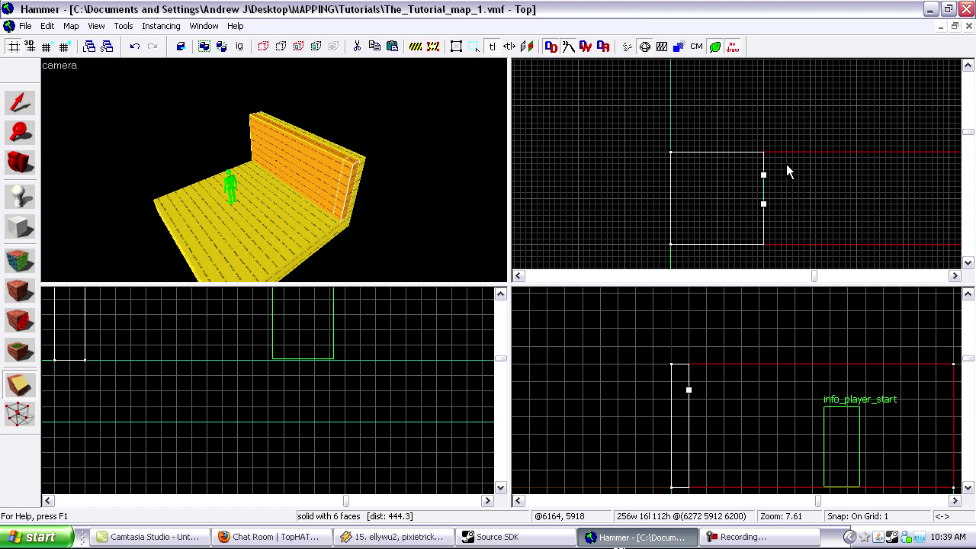
key(shift+c)
mouse_move(763, 175)
mouse_down()
mouse_move(751, 217)
mouse_move(763, 239)
mouse_up()
scroll(765, 202, down, 5)
key(Return)
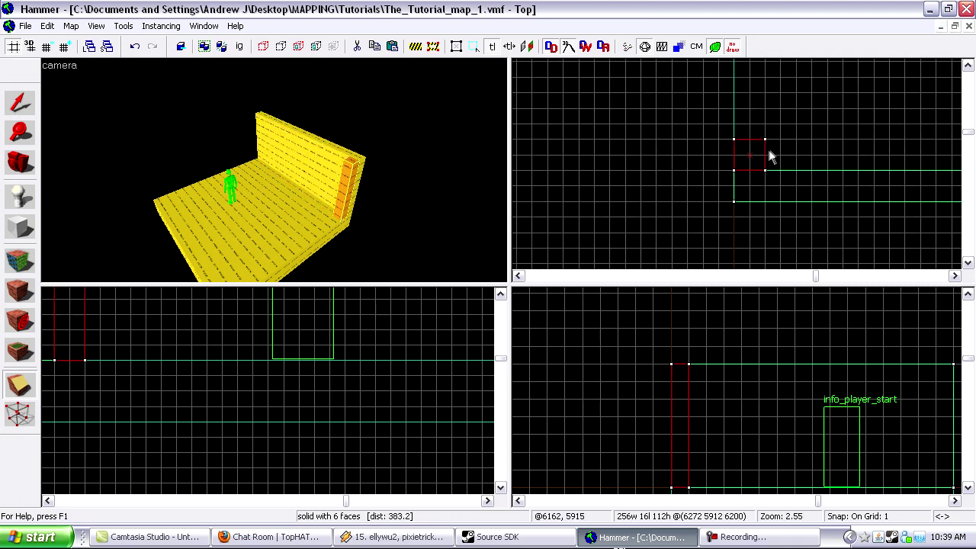
Stretch the clipped corner block along the floor's edge into a side wall 240 units long.
key(shift+s)
scroll(762, 191, down, 7)
drag(766, 192, 762, 107)
scroll(766, 90, up, 12)
drag(772, 70, 771, 71)
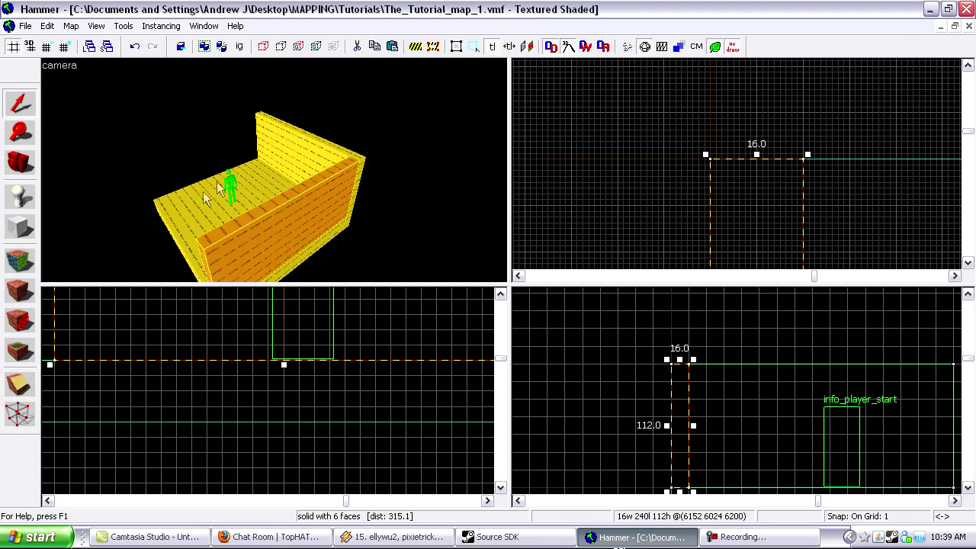
Duplicate the 240-unit side wall and align the copy with the floor's opposite edge.
key(ctrl+c)
key(ctrl+v)
key(ctrl+e)
scroll(721, 116, down, 14)
scroll(731, 223, up, 7)
mouse_move(686, 133)
mouse_down()
mouse_move(695, 142)
mouse_move(680, 157)
mouse_move(663, 154)
mouse_up()
scroll(751, 213, up, 7)
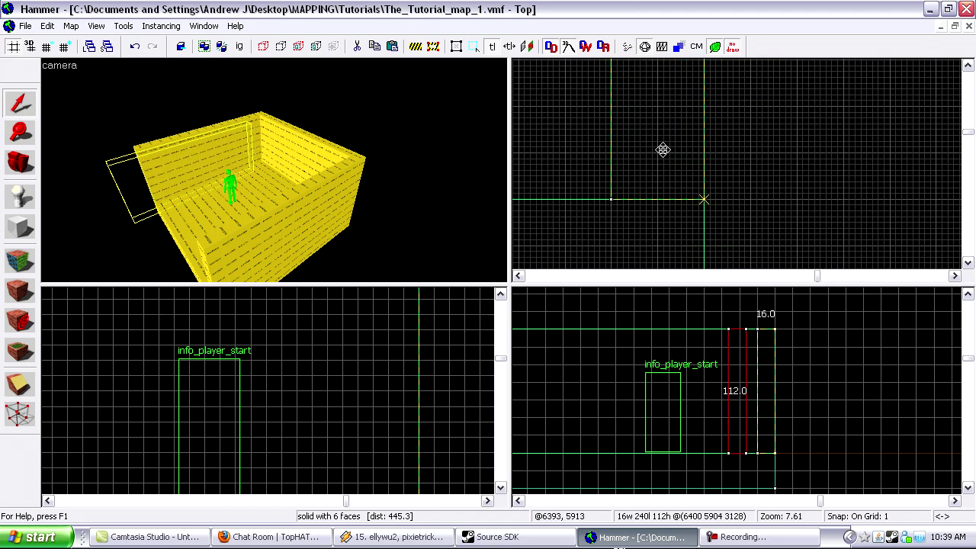
Increase the grid size to 4 units and draw a 28 by 4 unit selection box beside the copied side wall.
scroll(747, 183, up, 3)
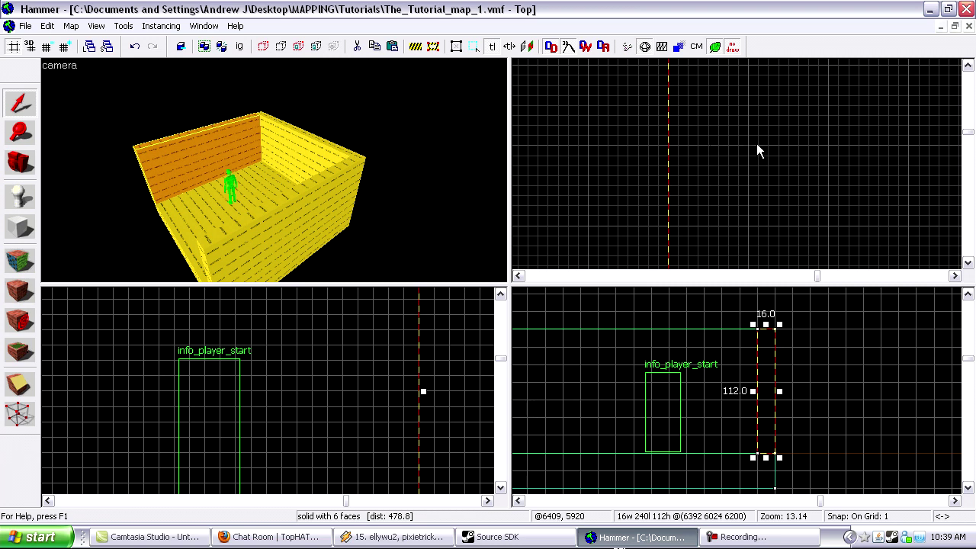
scroll(693, 156, up, 4)
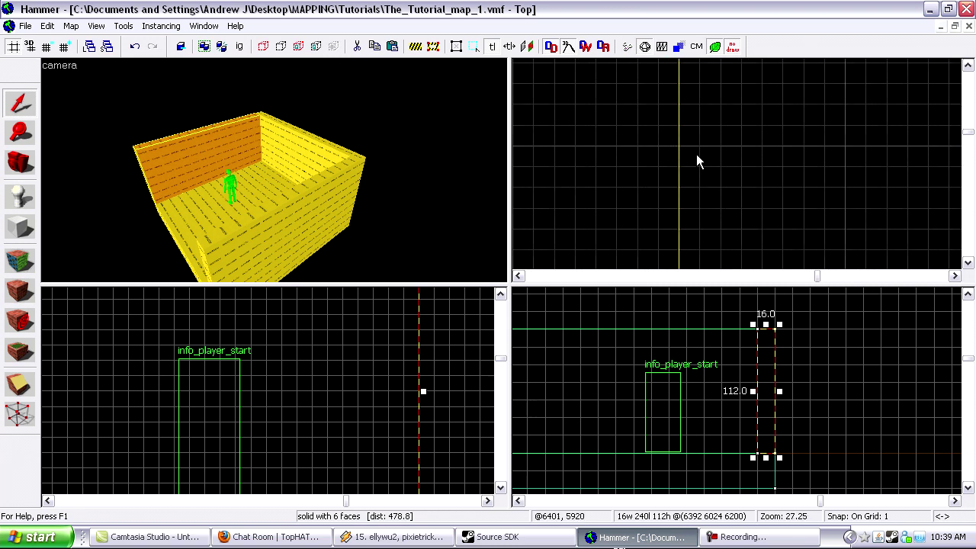
scroll(709, 157, down, 7)
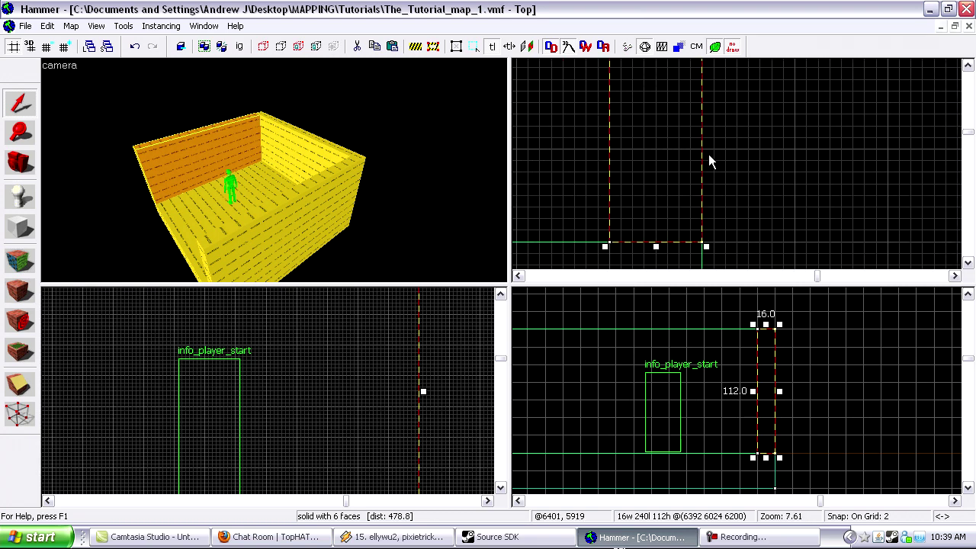
key(bracketright)
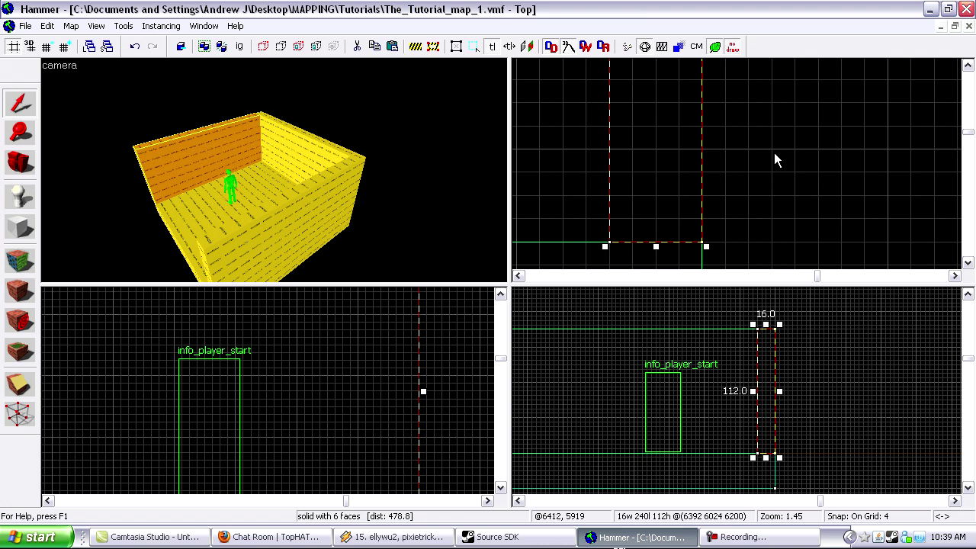
click(709, 159)
click(705, 155)
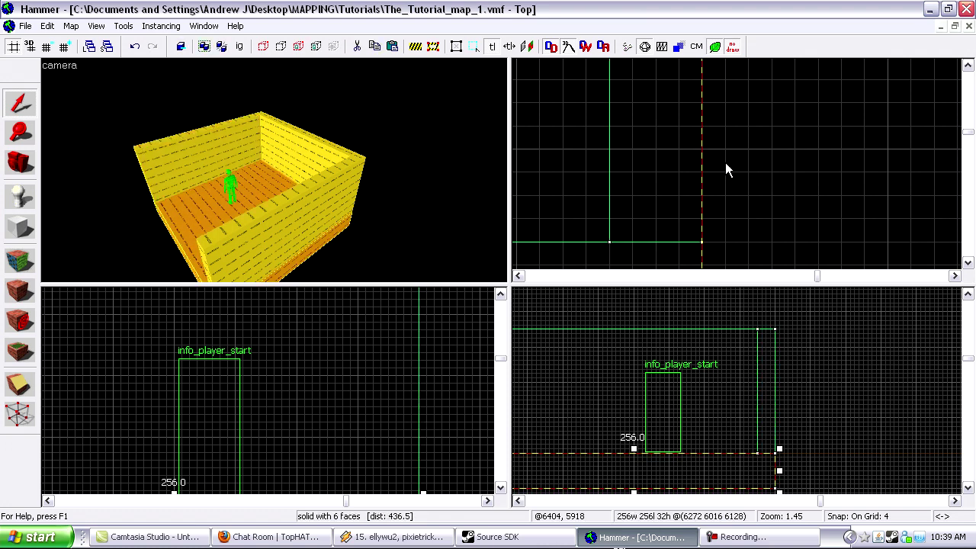
click(865, 150)
drag(873, 154, 697, 171)
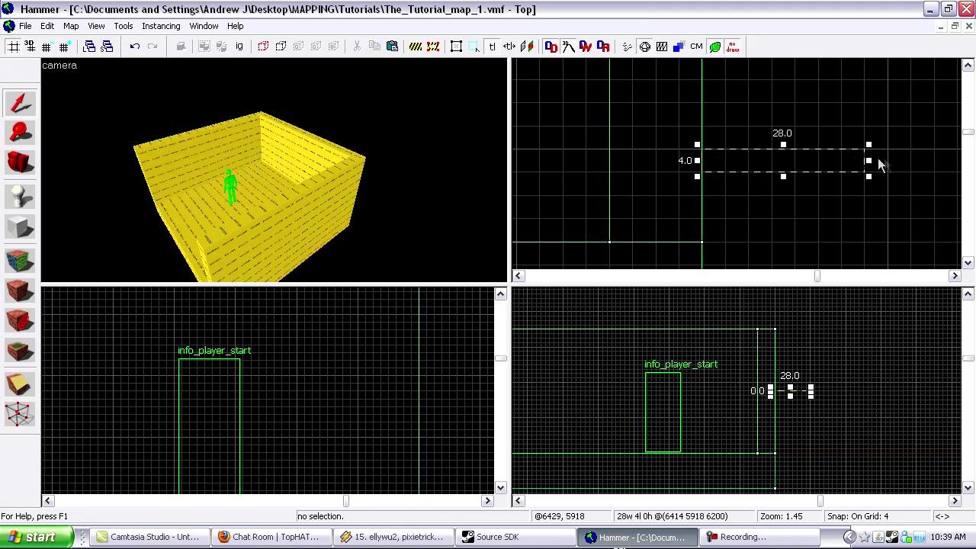
drag(869, 160, 739, 172)
Return the grid size to 1 unit, draw a 5 by 5 unit selection box beside the wall and clear it.
key(bracketleft)
key(bracketleft)
click(766, 198)
scroll(719, 125, down, 2)
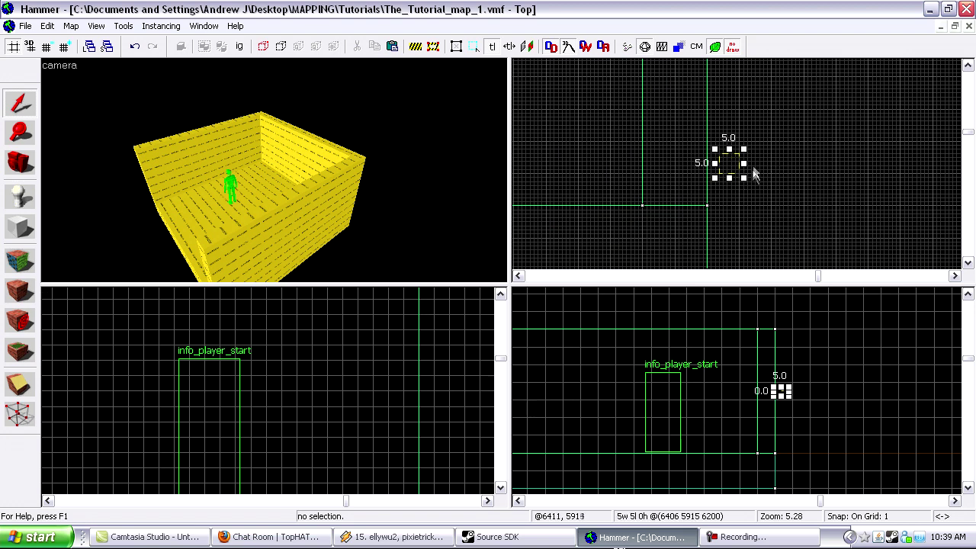
click(764, 165)
click(790, 151)
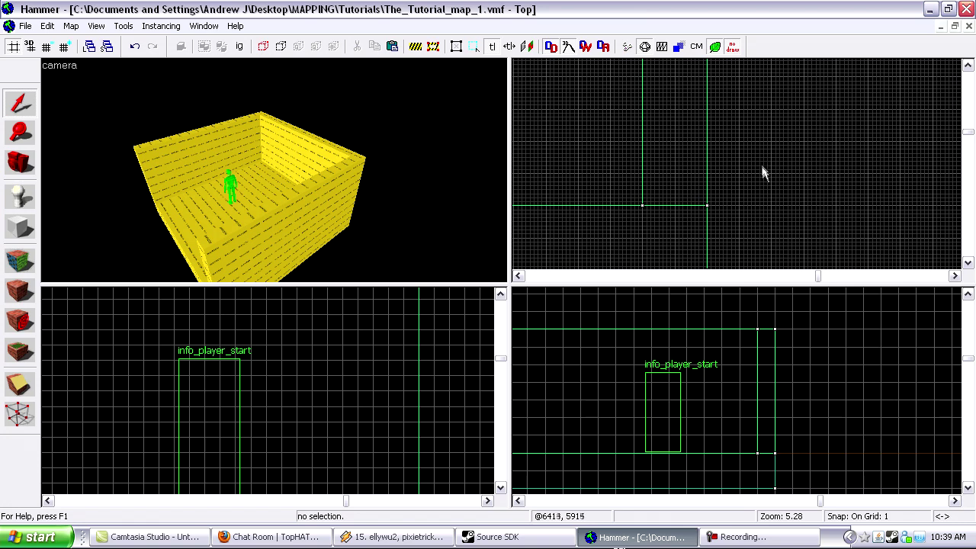
Duplicate the 256-unit end wall and place the copy along the floor's open edge to close the room.
click(278, 187)
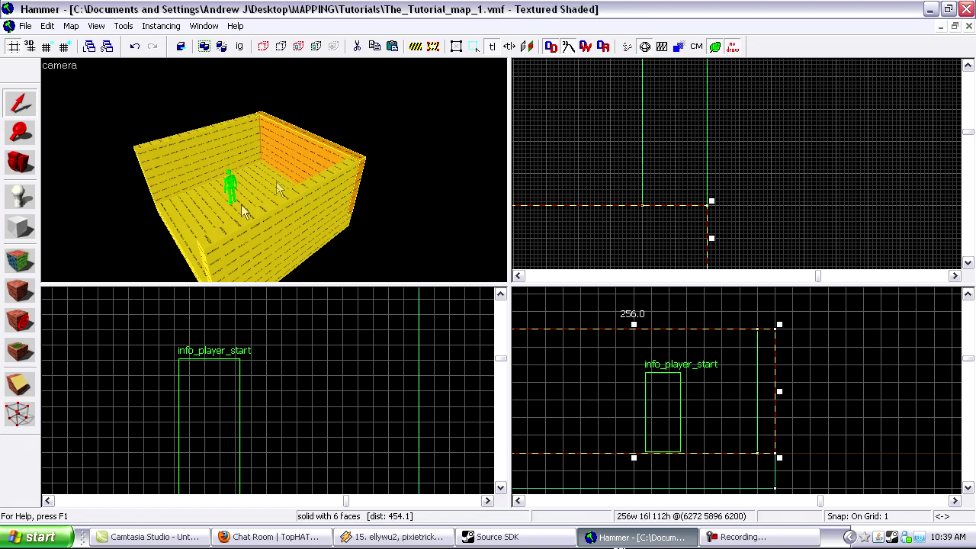
key(ctrl+v)
scroll(867, 171, down, 8)
scroll(720, 166, up, 7)
drag(731, 168, 679, 135)
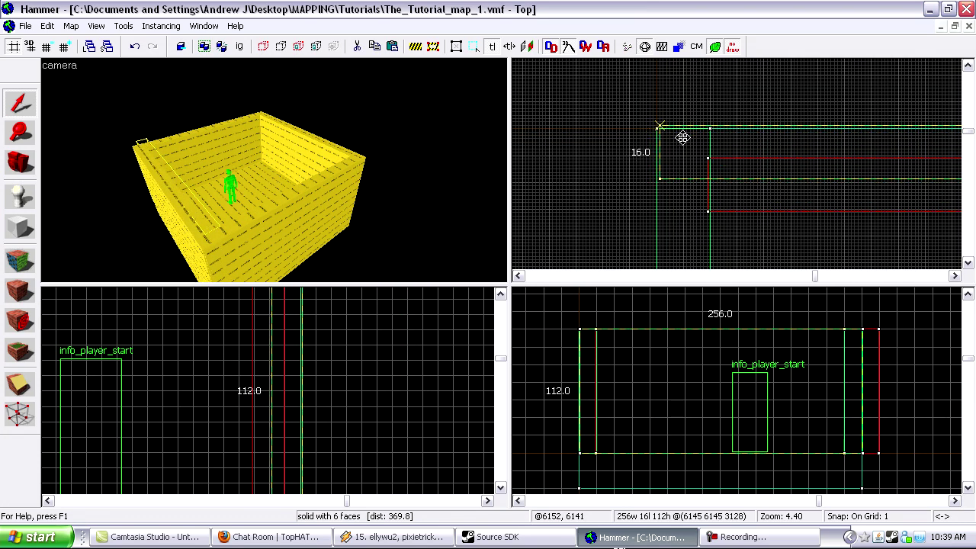
Select both side walls and shorten them to 224 units so they fit between the end walls.
click(183, 158)
ctrl+click(240, 209)
scroll(648, 126, up, 3)
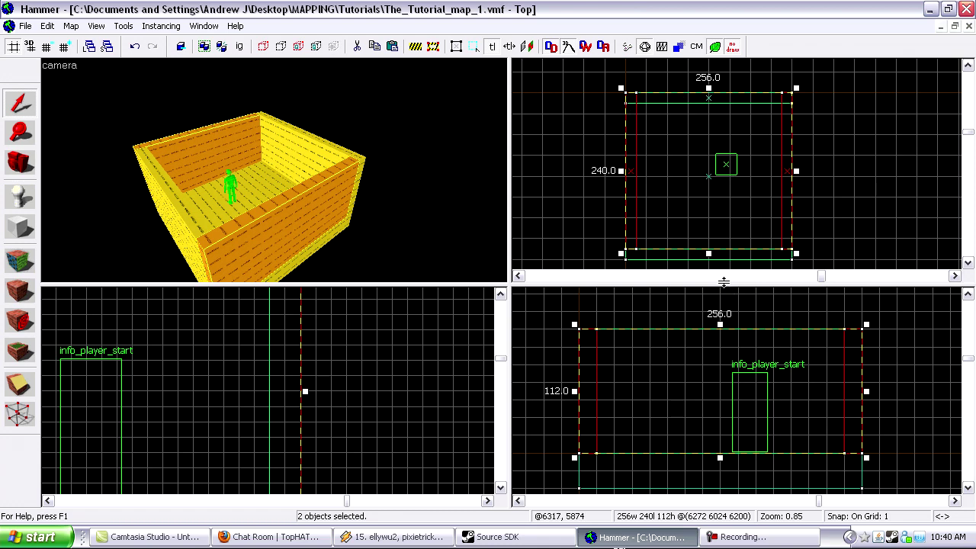
drag(709, 88, 712, 96)
scroll(709, 100, up, 5)
scroll(744, 94, down, 7)
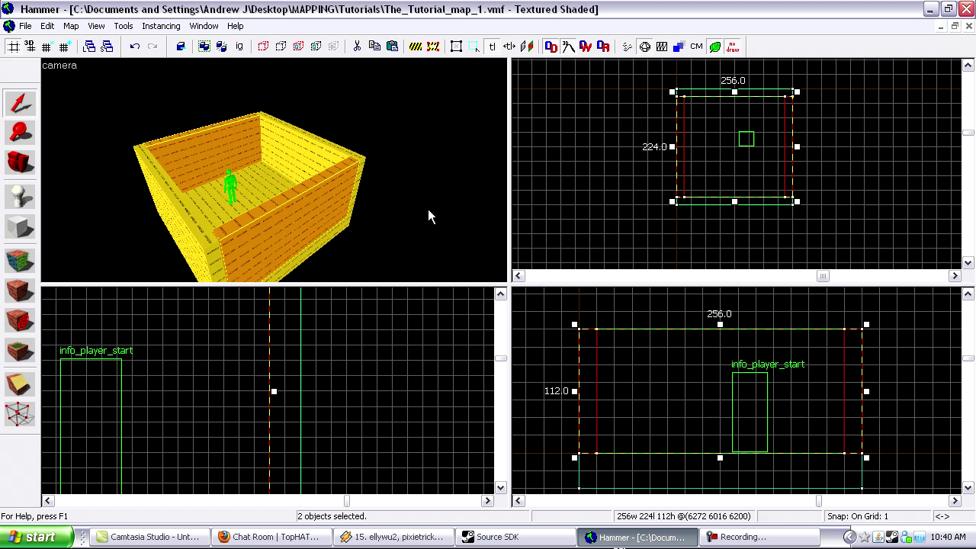
Move the near side wall inward and lengthwise so it crosses the newly copied end wall, and inspect the overlap.
click(250, 236)
drag(677, 119, 686, 86)
scroll(685, 85, up, 9)
key(z)
key(d)
key(d)
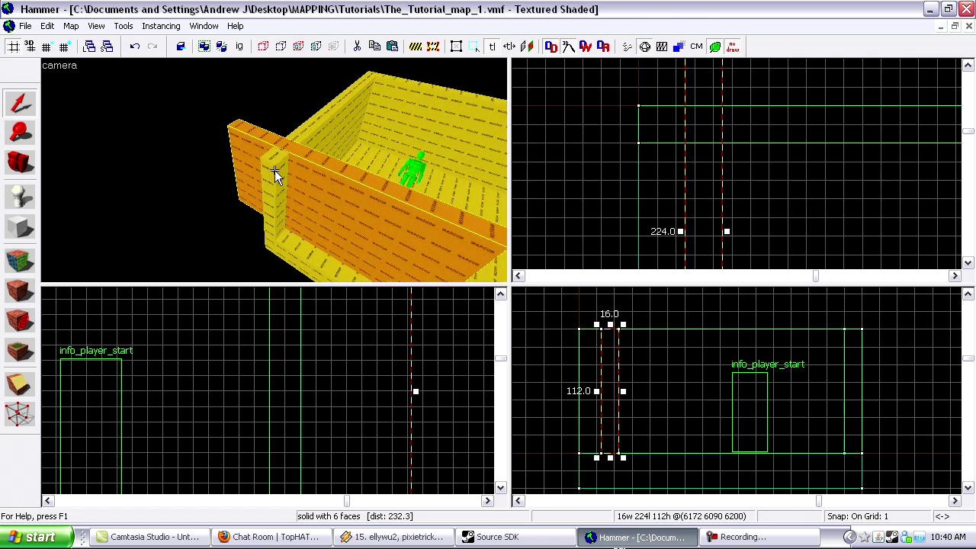
key(d)
key(z)
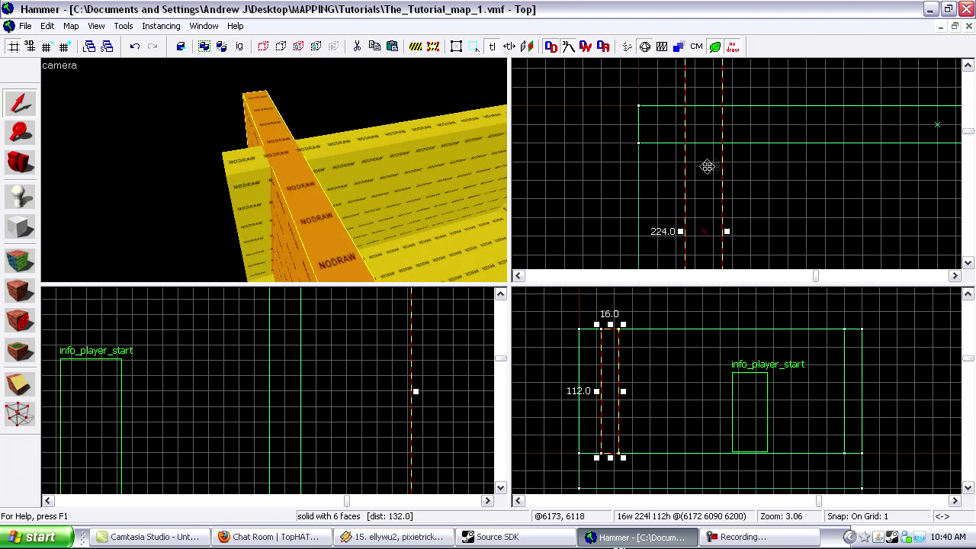
Clip the crossing side wall along both faces of the end wall and delete the 16 by 16 unit piece inside the overlap.
scroll(686, 114, up, 3)
key(shift+x)
drag(702, 119, 722, 126)
key(shift+s)
key(shift+x)
key(shift+x)
key(Return)
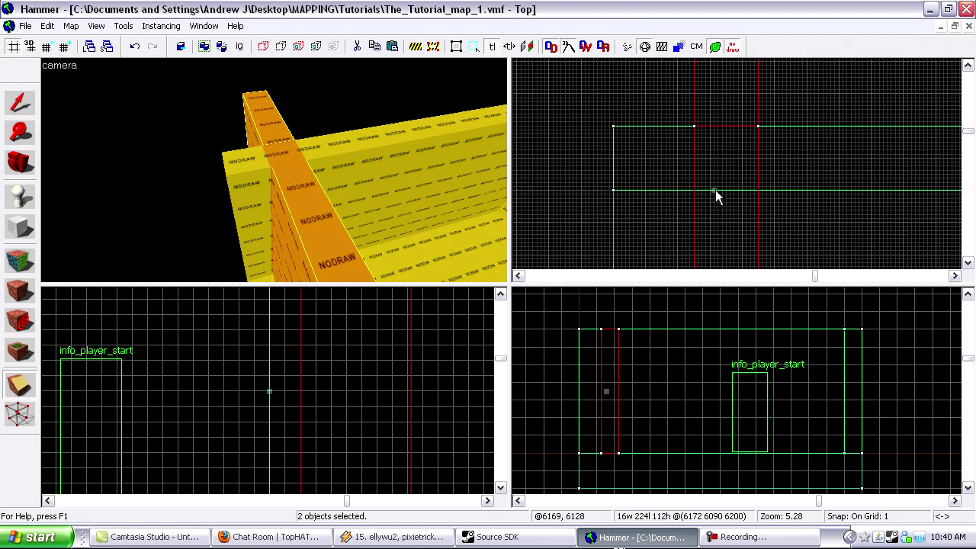
key(shift+s)
click(283, 145)
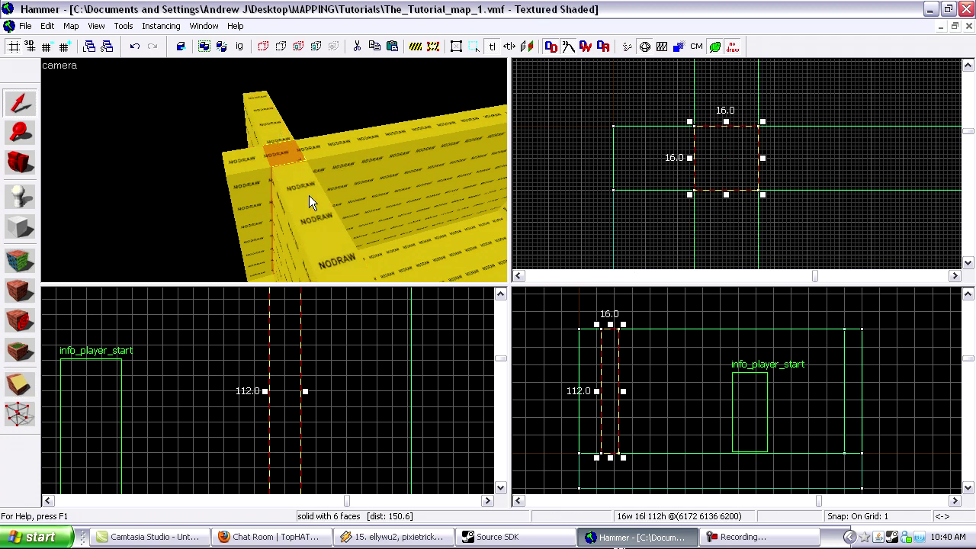
key(Escape)
Move the 256-unit end wall aside, undo the move and clear the selection.
click(340, 148)
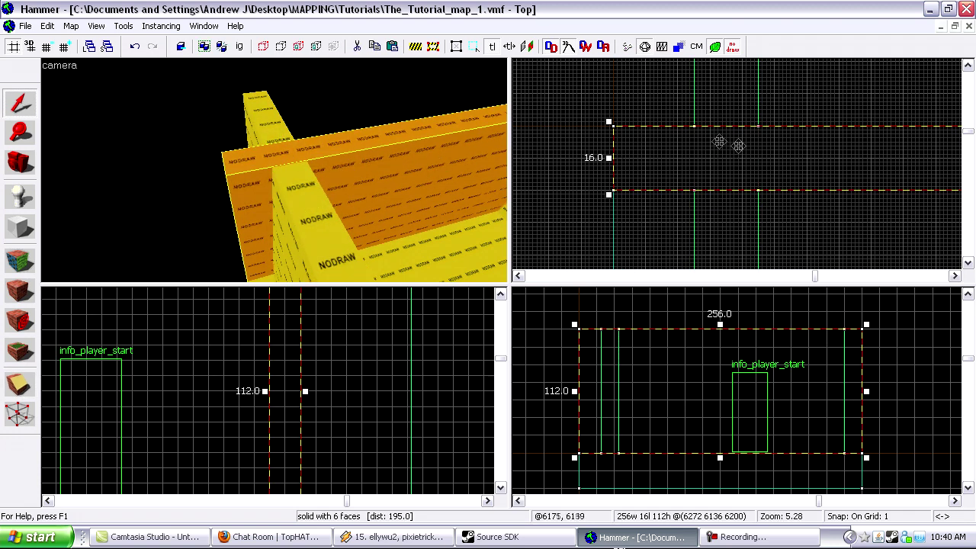
drag(681, 145, 962, 225)
key(ctrl+z)
key(Escape)
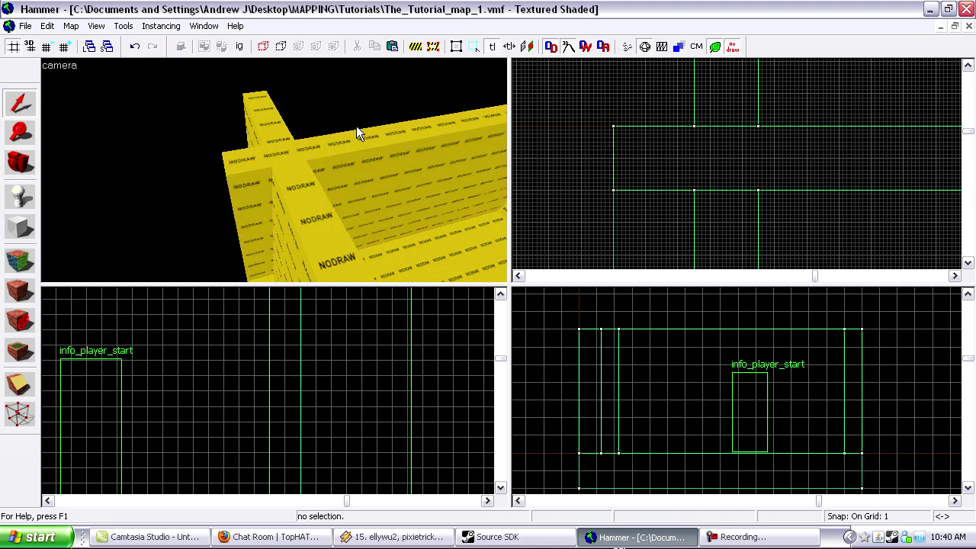
Undo the cuts and the move of the near side wall so the 224-unit wall sits between the end walls.
click(342, 175)
key(Escape)
key(shift+z)
key(z)
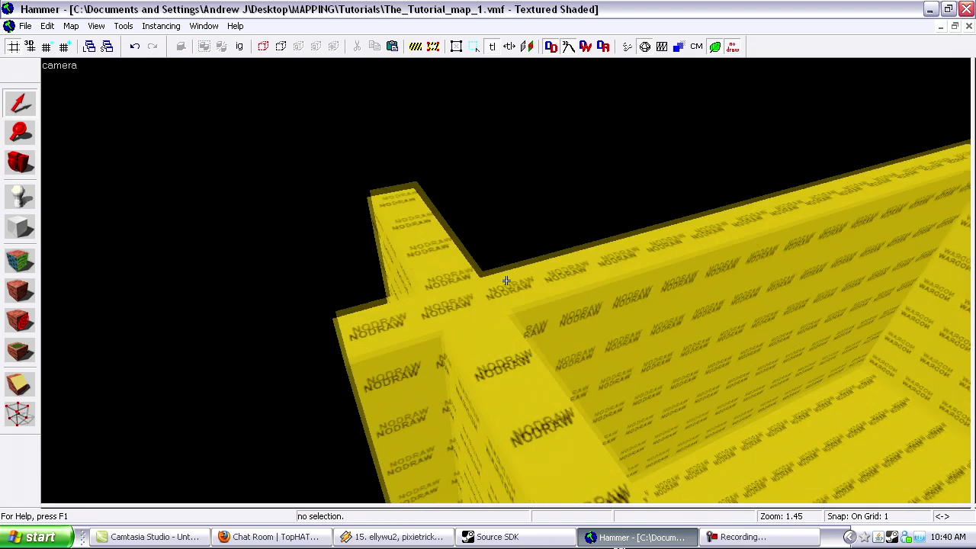
key(a)
click(518, 334)
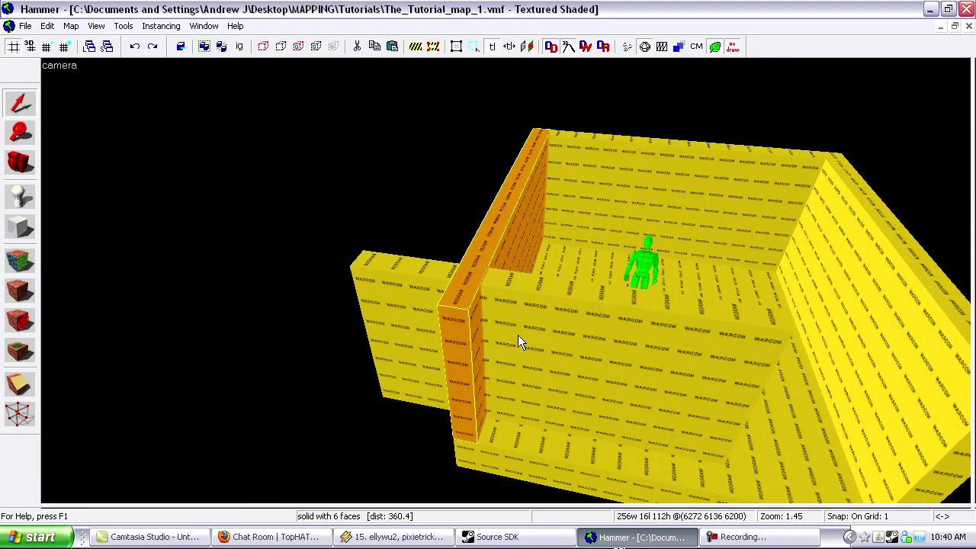
key(Escape)
click(591, 336)
key(Delete)
click(591, 335)
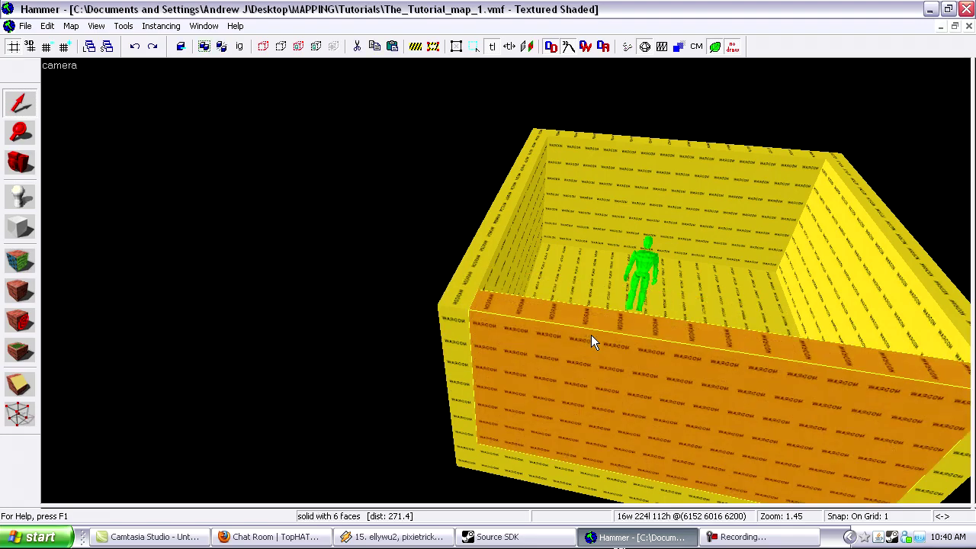
key(Escape)
Examine how the four walls meet at the corners, selecting the walls and clearing the selection.
key(z)
key(a)
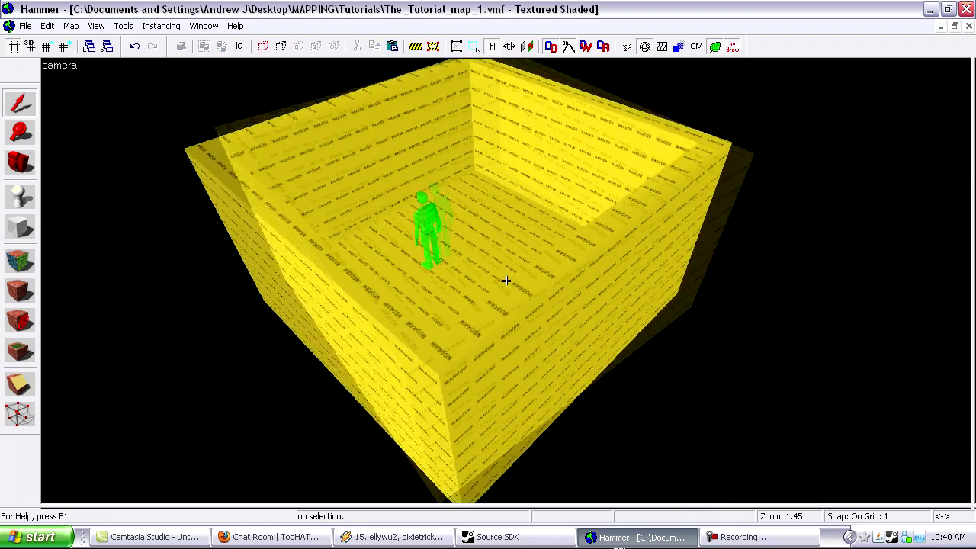
key(z)
click(602, 130)
ctrl+click(551, 327)
key(z)
key(d)
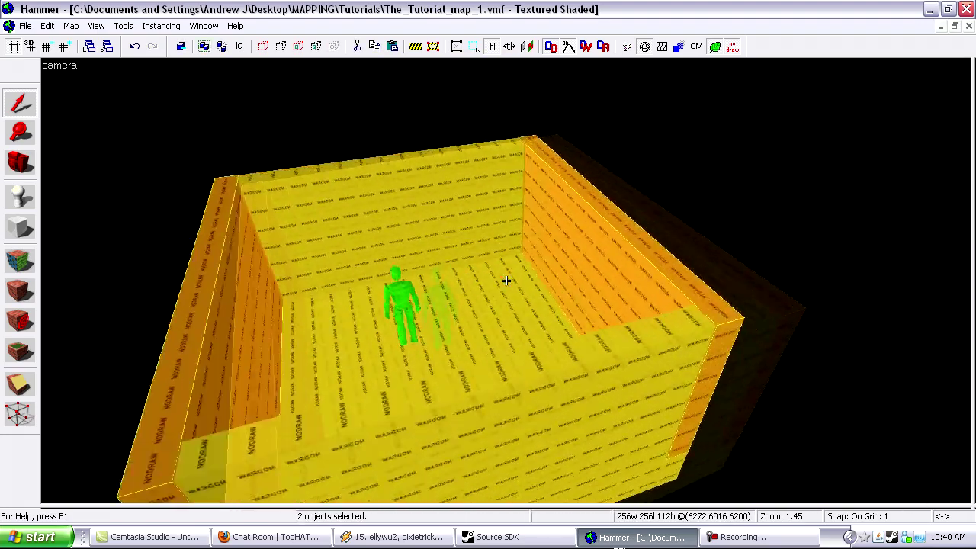
key(z)
ctrl+click(478, 266)
ctrl+click(211, 261)
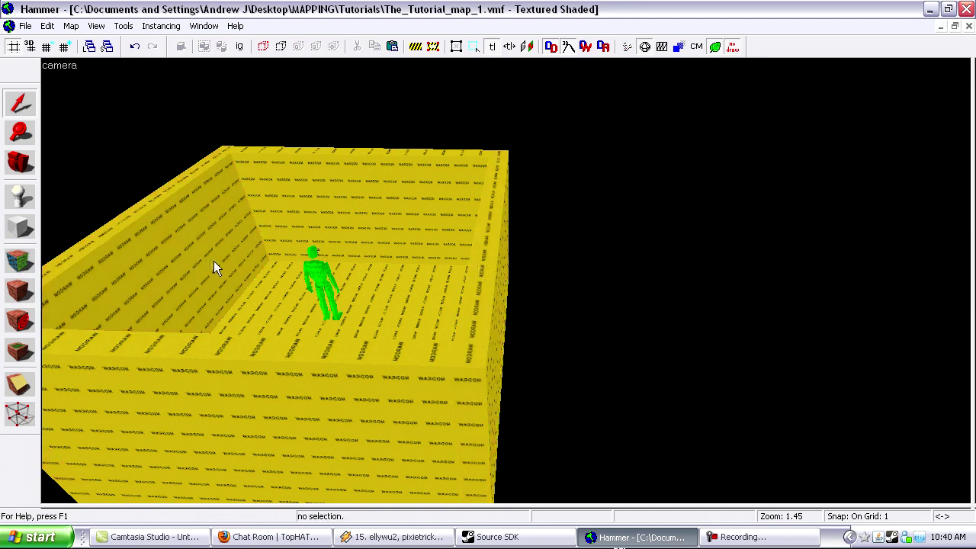
Open texture editing, filter the texture browser for "plaster" and choose plaster/plasterwall005a as the current texture.
key(shift+a)
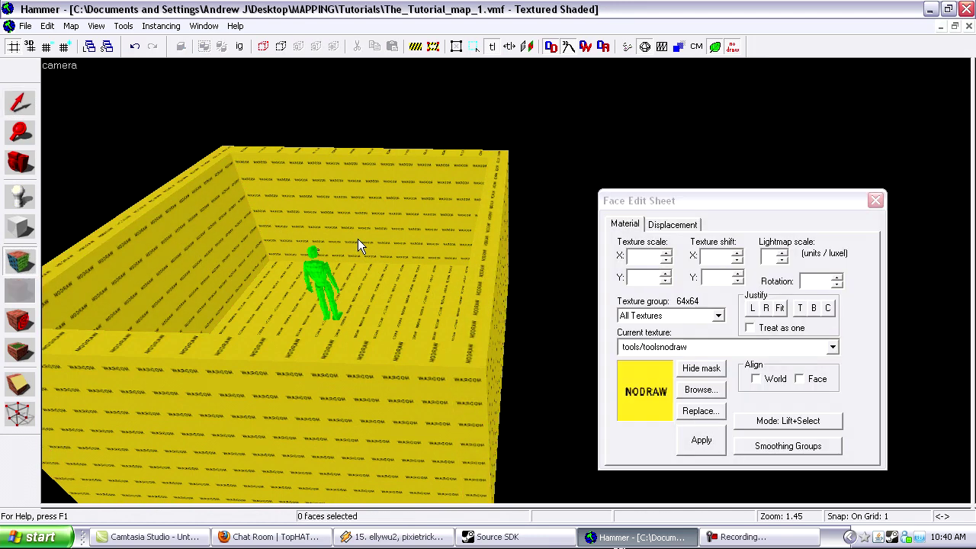
click(707, 392)
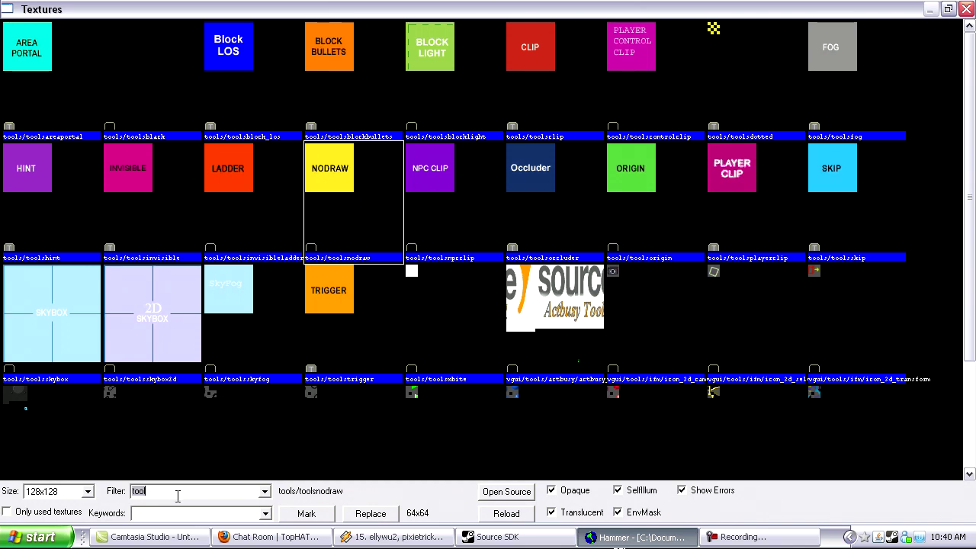
text(plaster)
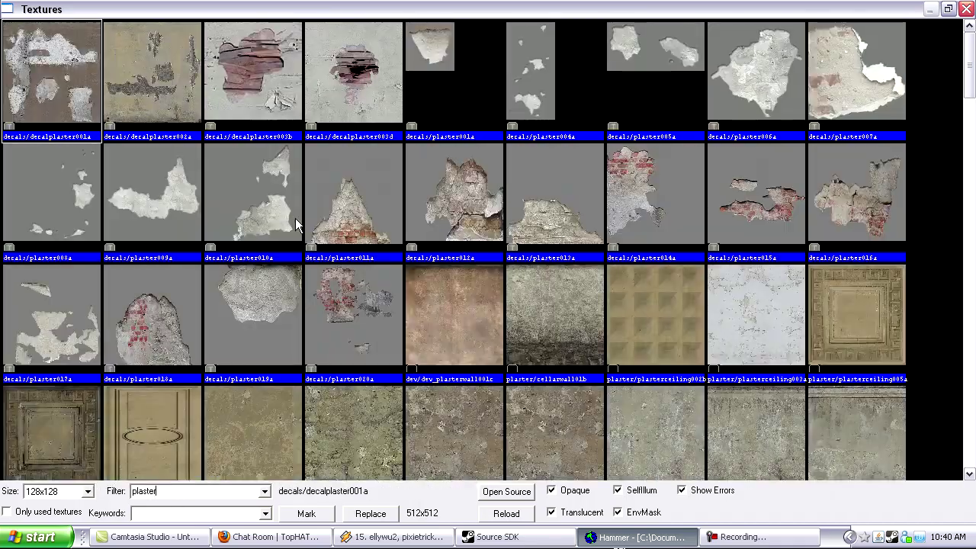
click(537, 326)
scroll(530, 326, down, 1)
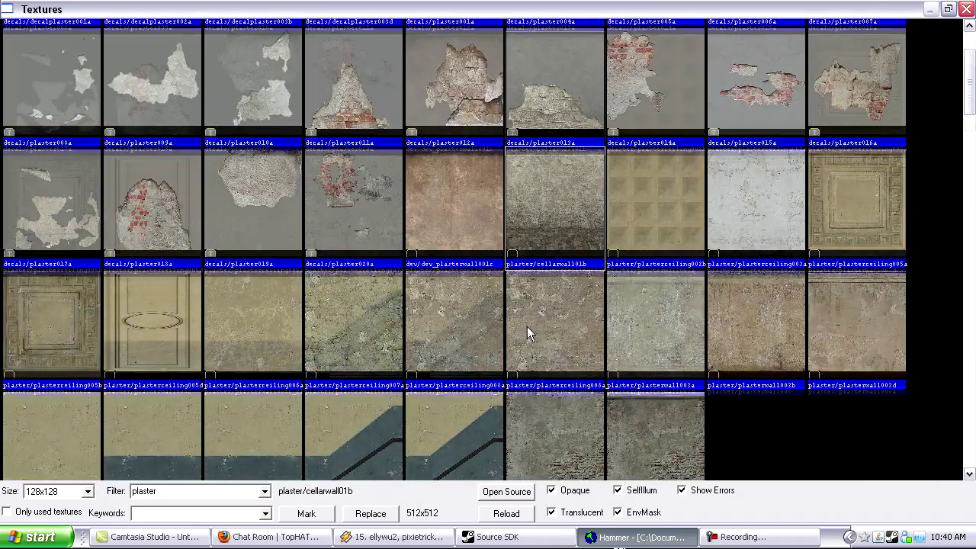
double_click(70, 306)
Apply plaster/plasterwall005a to the four inner wall faces of the room.
key(z)
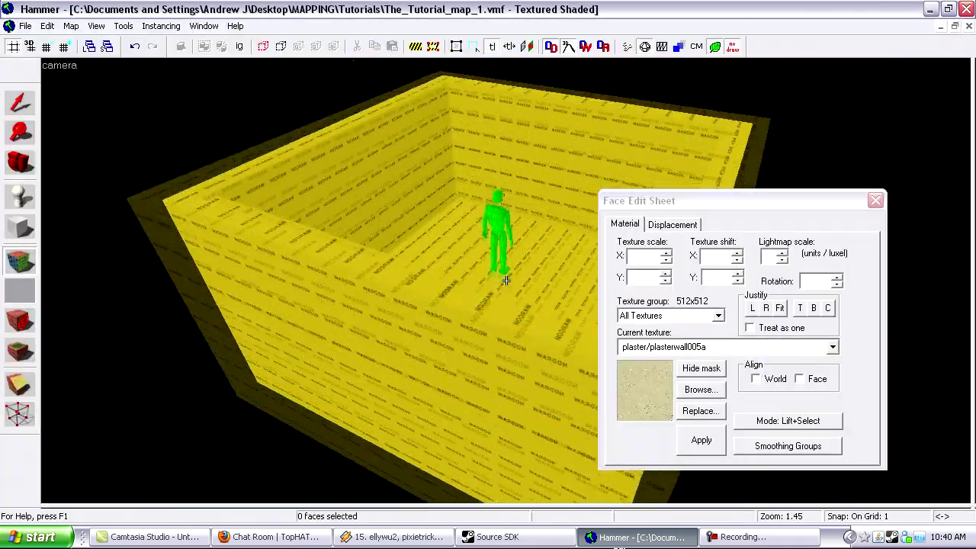
key(w)
key(z)
right_click(266, 233)
right_click(440, 229)
key(z)
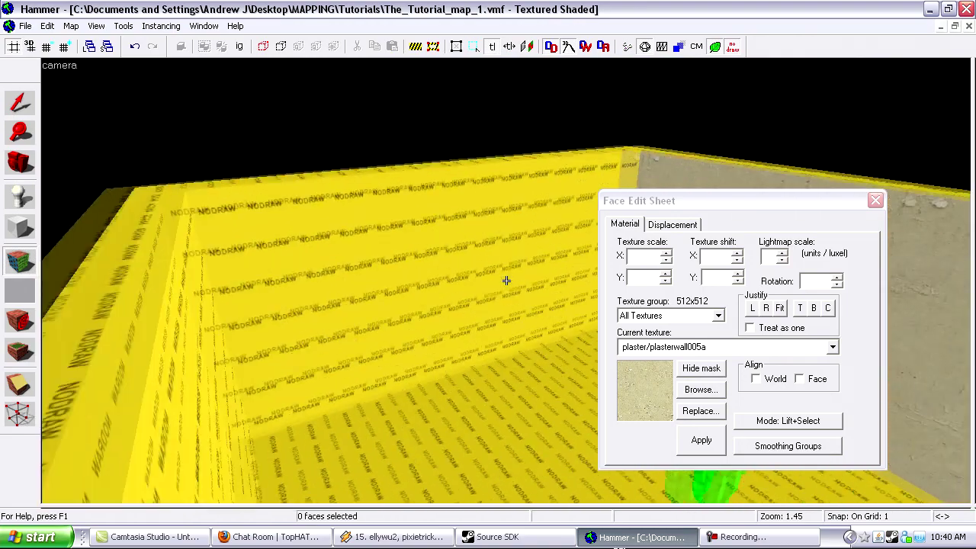
key(z)
right_click(505, 281)
right_click(171, 355)
Select all four inner wall faces together and left-justify their texture.
click(285, 318)
ctrl+click(219, 401)
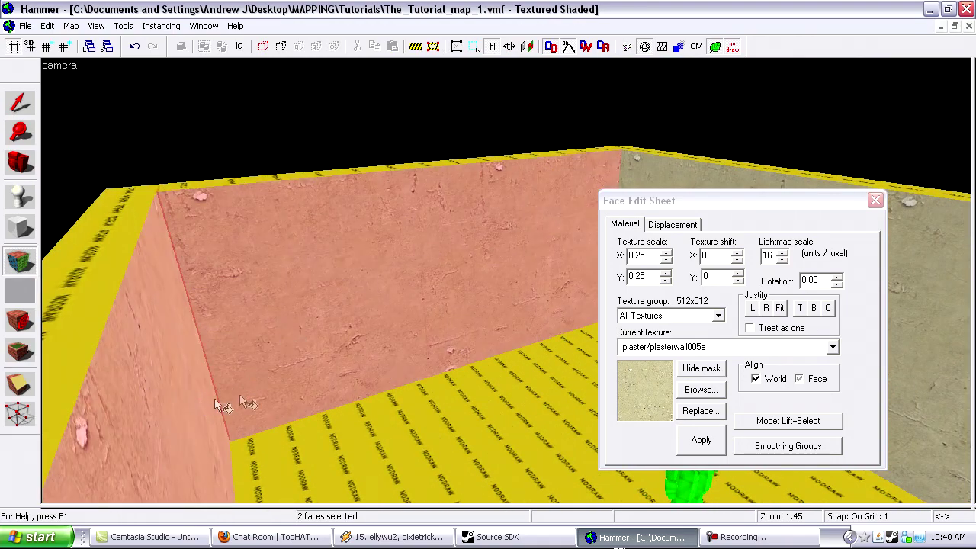
key(z)
key(z)
ctrl+click(241, 277)
ctrl+click(442, 299)
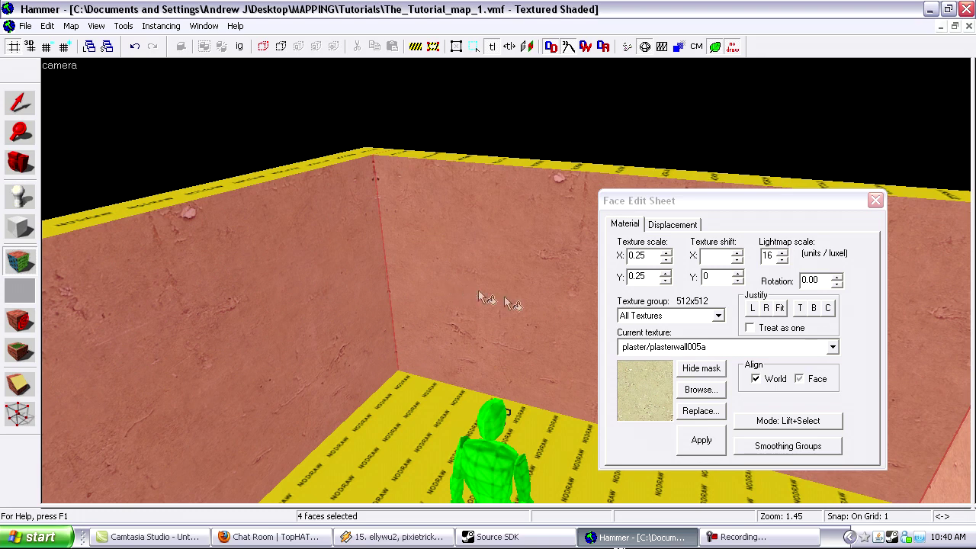
click(753, 308)
Apply the plaster/plasterwall009b texture to the four selected inner wall faces and leave texture editing.
click(711, 391)
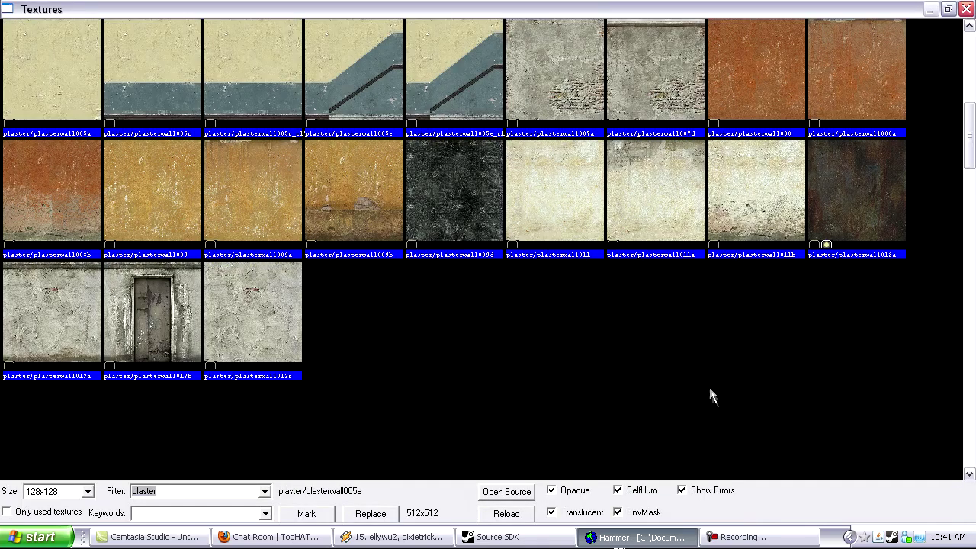
double_click(379, 222)
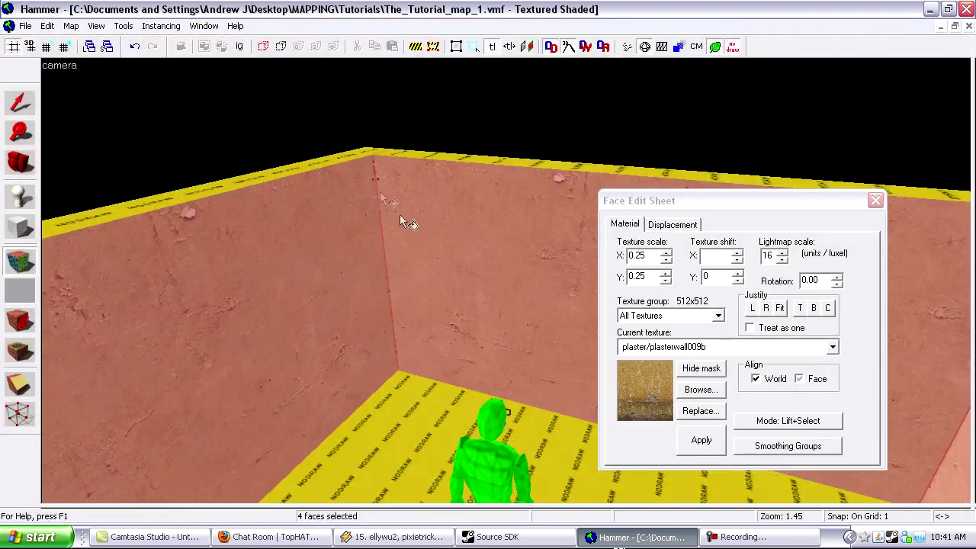
click(702, 442)
drag(178, 322, 326, 285)
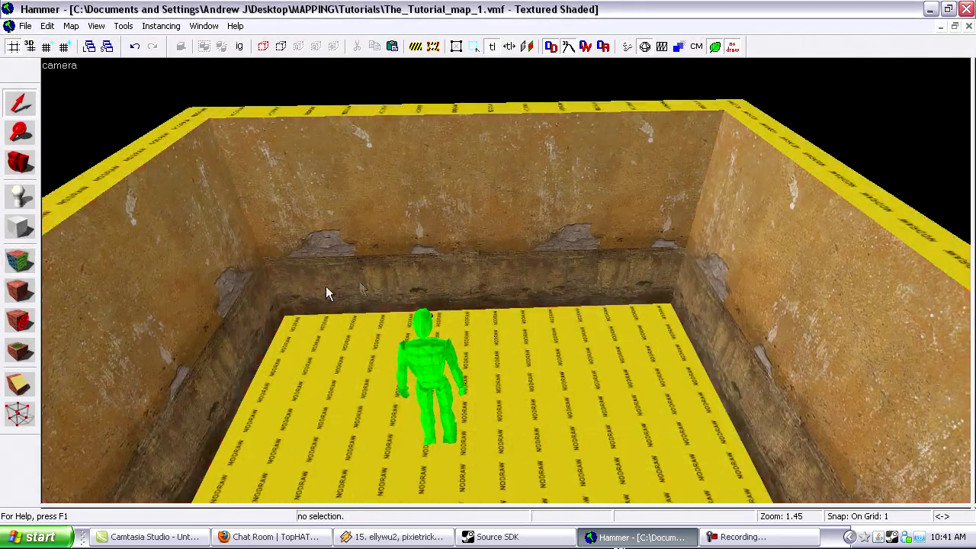
click(421, 250)
scroll(427, 259, up, 5)
key(shift+z)
scroll(766, 462, up, 10)
scroll(755, 429, down, 6)
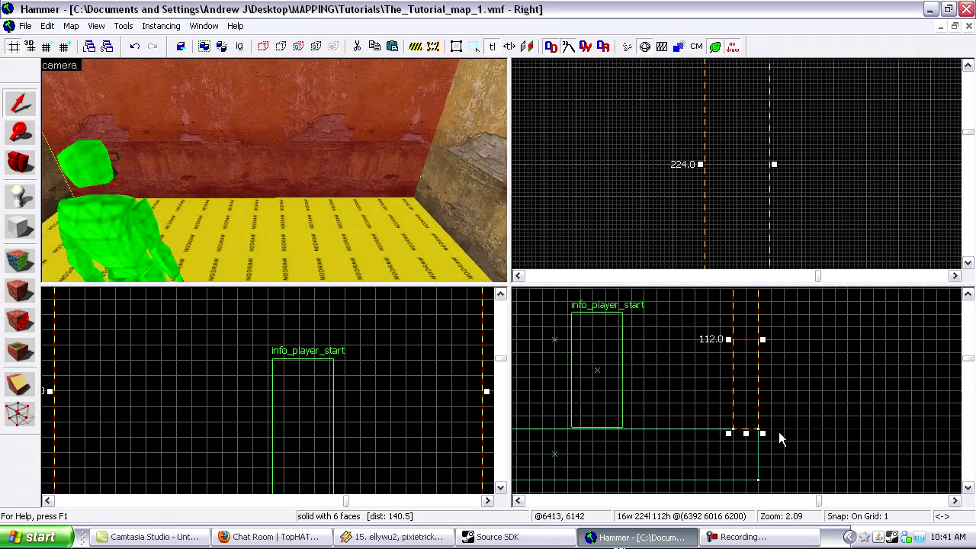
scroll(754, 427, down, 3)
drag(681, 414, 788, 484)
key(Return)
scroll(712, 447, up, 3)
scroll(712, 446, up, 7)
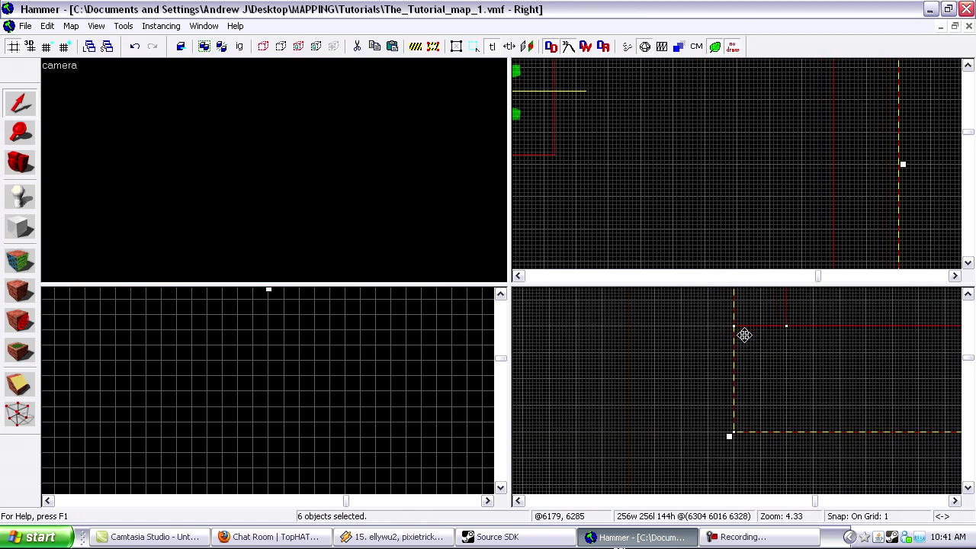
scroll(721, 355, down, 7)
click(695, 368)
Select the far inner wall face for texture editing, set its Y texture shift to 0 and apply it.
click(323, 136)
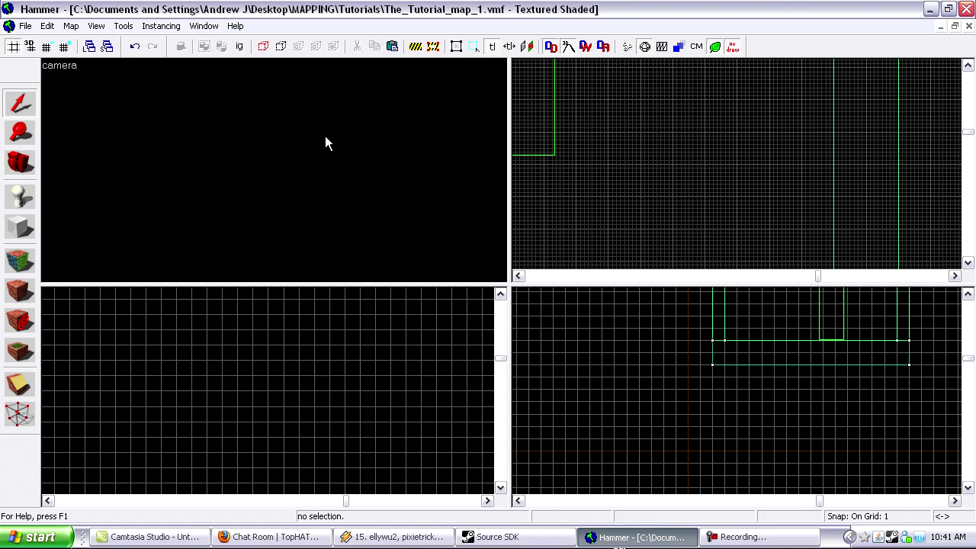
key(ctrl+a)
key(z)
scroll(506, 281, up, 5)
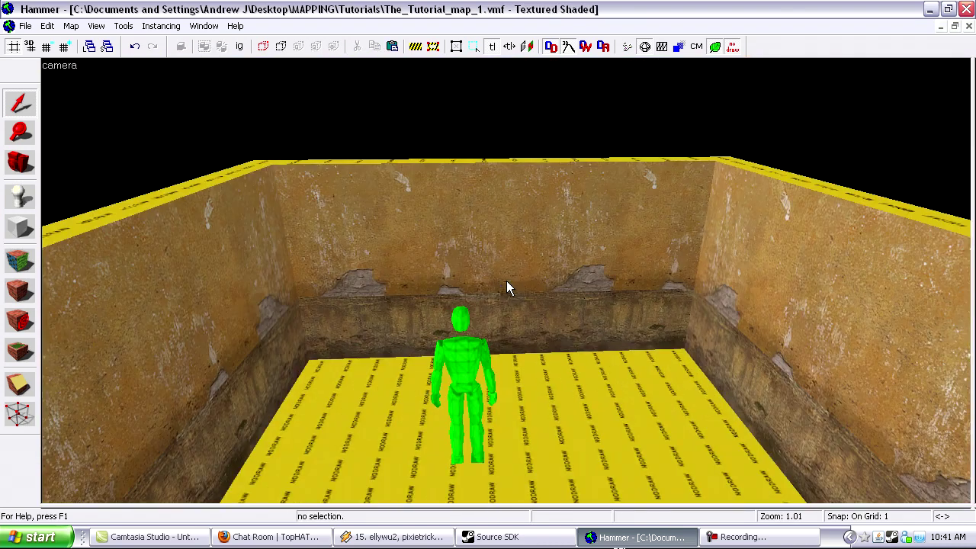
key(shift+a)
click(481, 252)
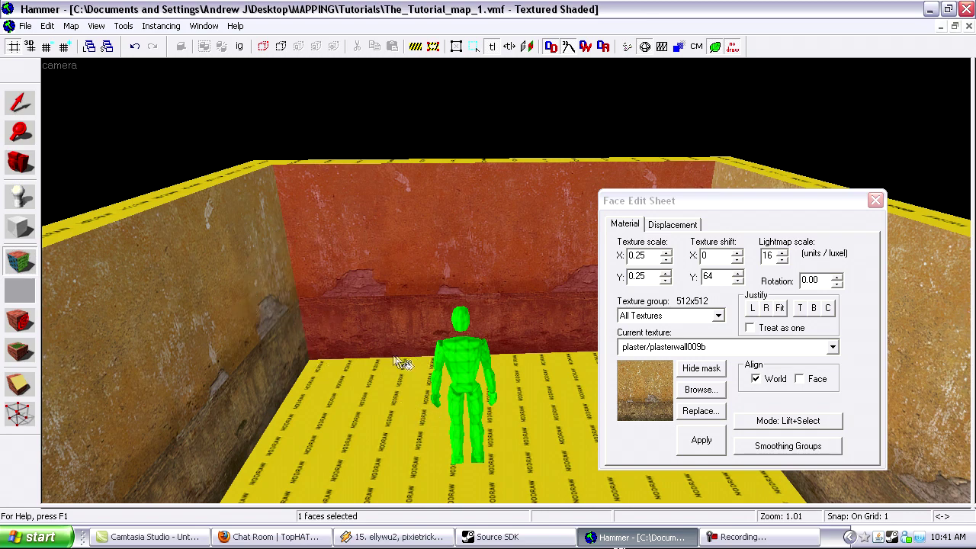
double_click(709, 276)
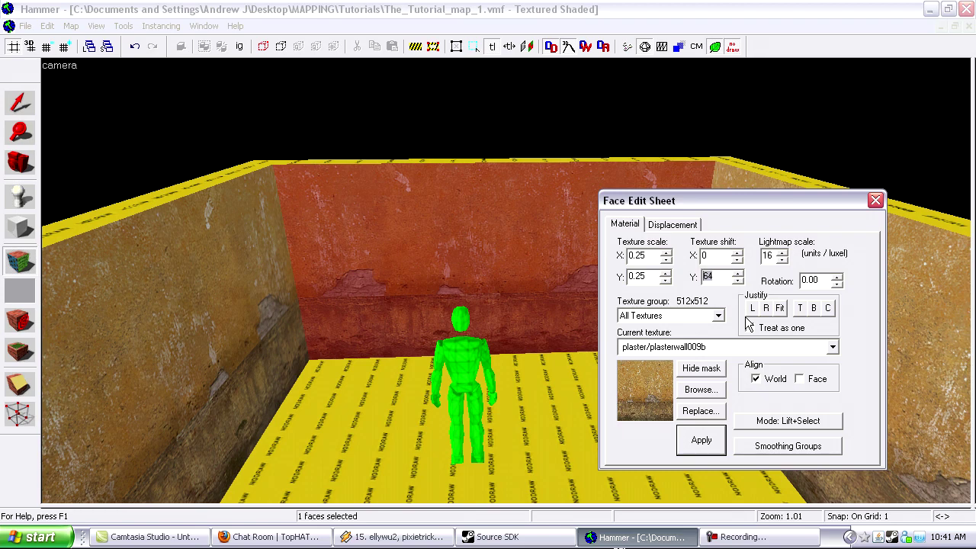
click(699, 452)
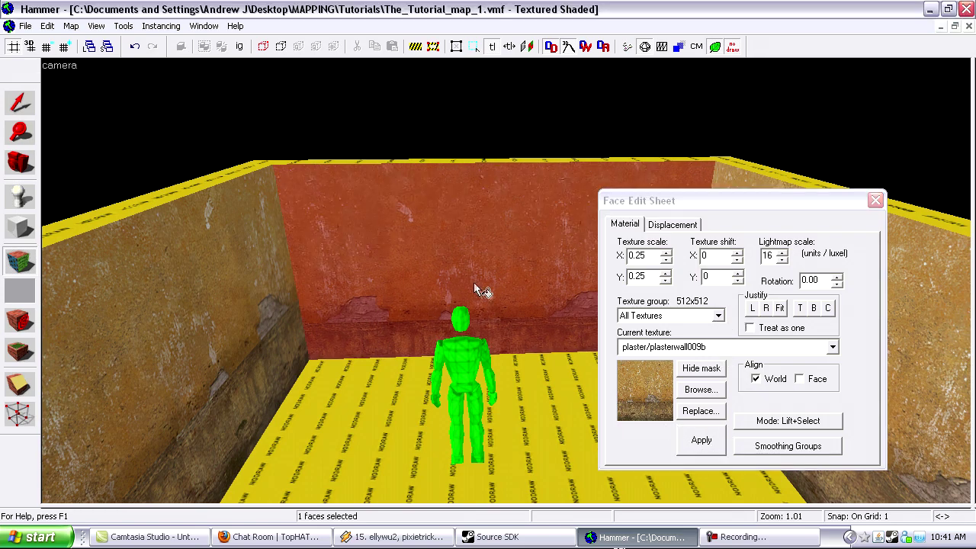
Examine how the plaster texture lines up along the walls and at the room's inner corners.
key(z)
key(a)
key(z)
key(z)
key(w)
key(z)
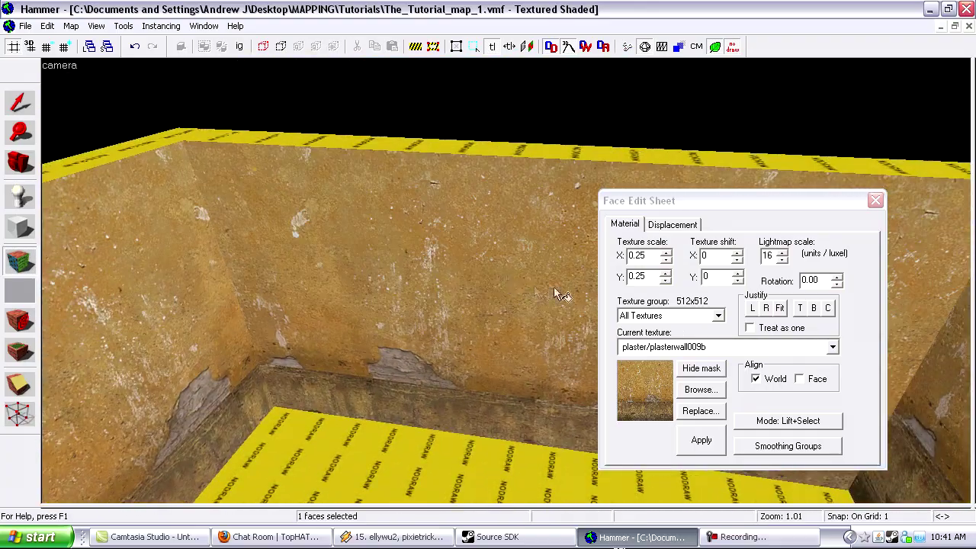
key(z)
key(z)
Select the floor and all four walls as objects and load all their faces for texture editing.
key(shift+s)
click(348, 290)
key(z)
key(s)
key(z)
ctrl+click(335, 294)
ctrl+click(468, 389)
ctrl+click(719, 445)
ctrl+click(68, 454)
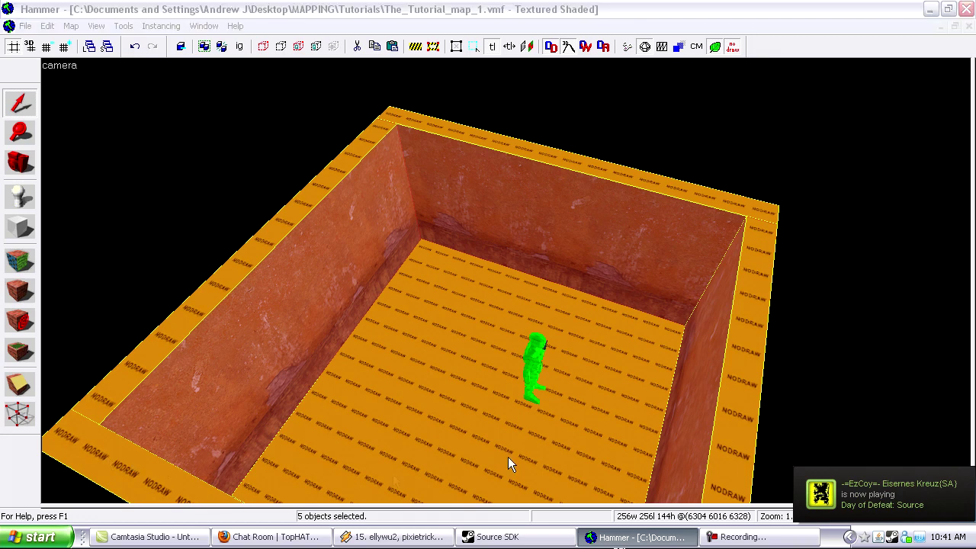
key(shift+a)
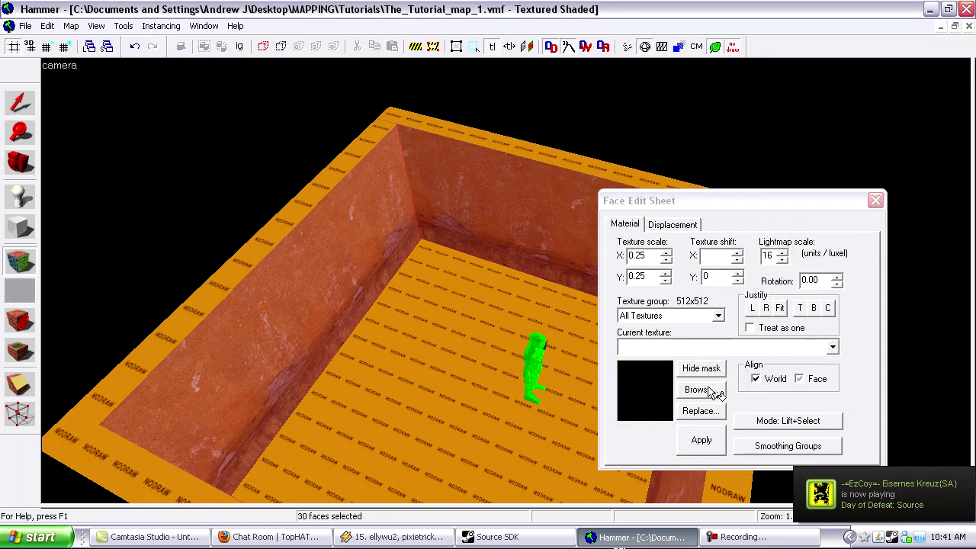
Set the X and Y texture shift to 0 for all faces of the floor and walls and apply it.
click(716, 255)
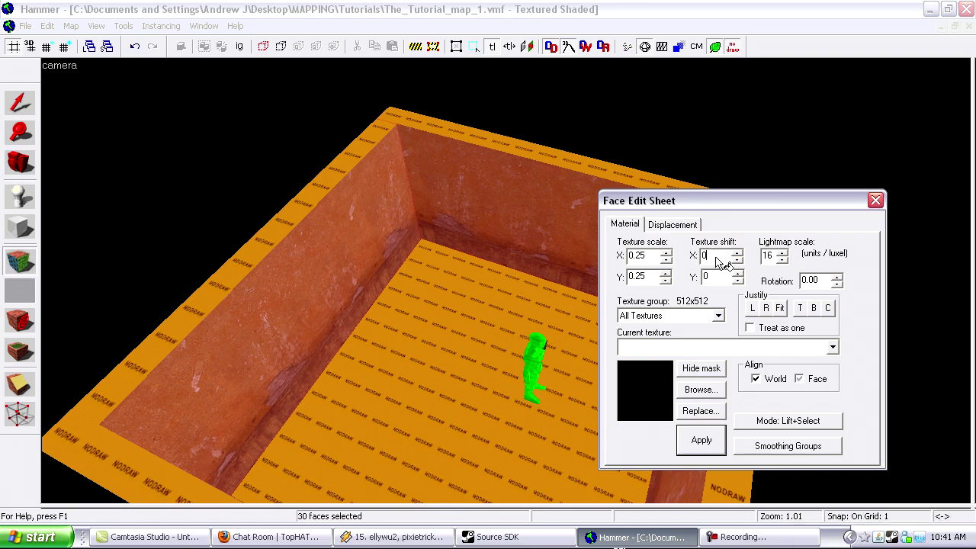
key(z)
key(d)
key(z)
click(705, 257)
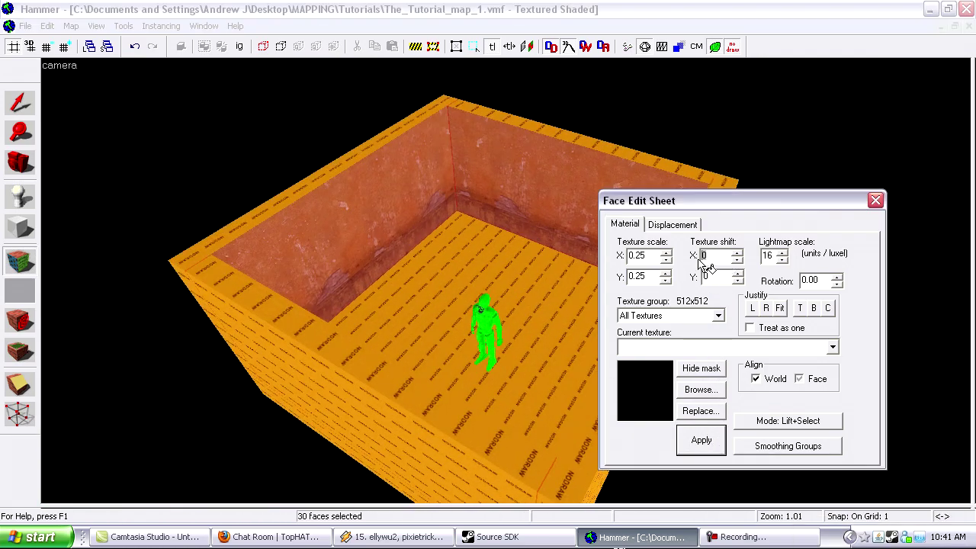
key(Tab)
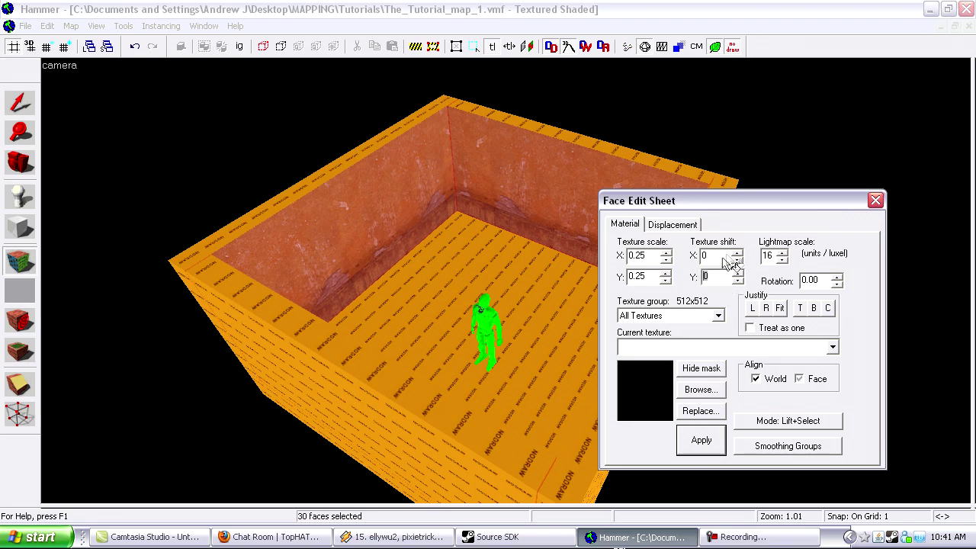
click(714, 447)
key(z)
key(d)
key(z)
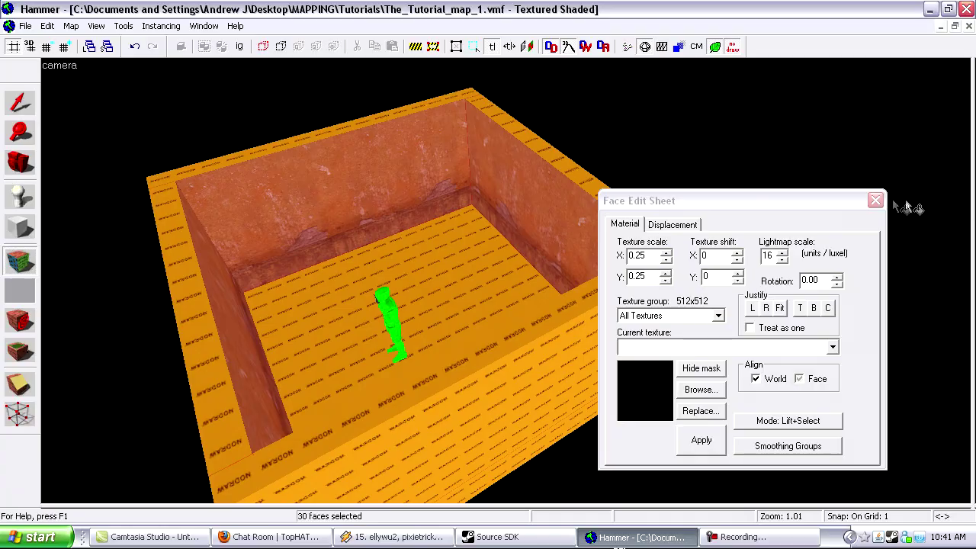
Select one inner wall face for texture editing and centre its plaster texture, giving a Y shift of 64.
click(875, 200)
key(shift+a)
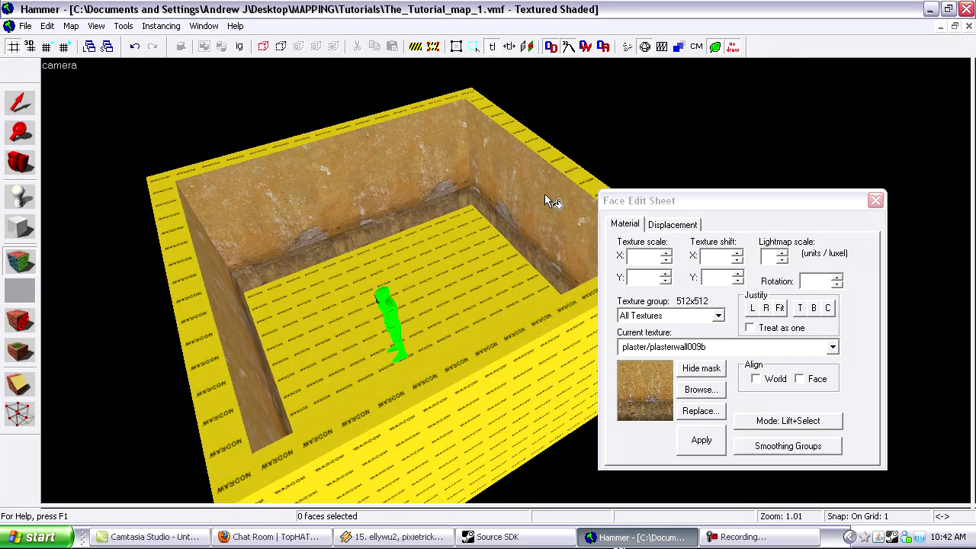
key(shift+s)
key(z)
key(w)
key(s)
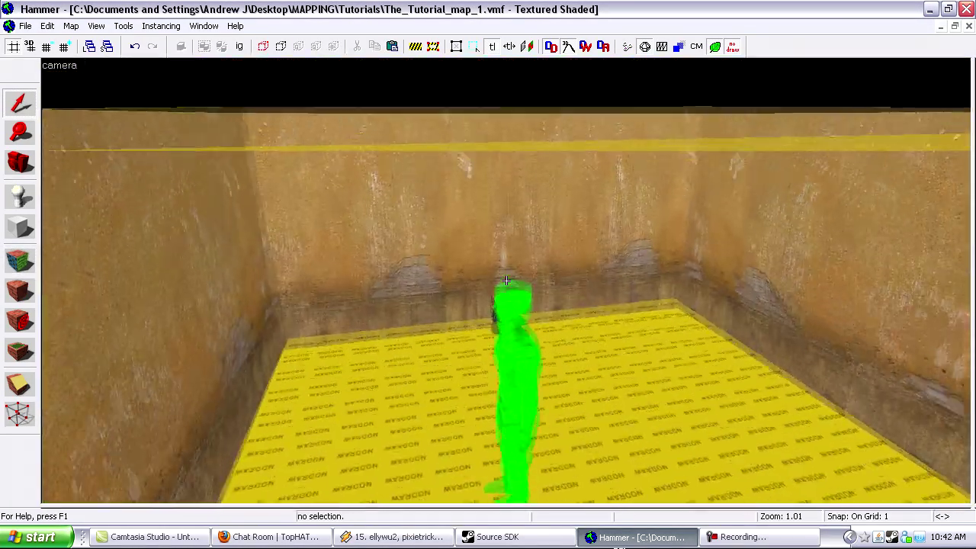
key(z)
key(shift+a)
click(376, 253)
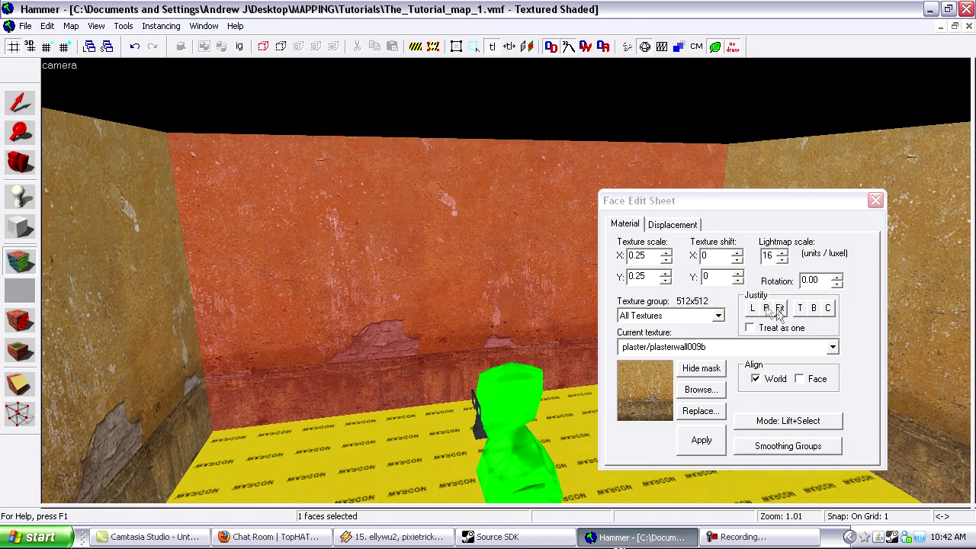
click(827, 309)
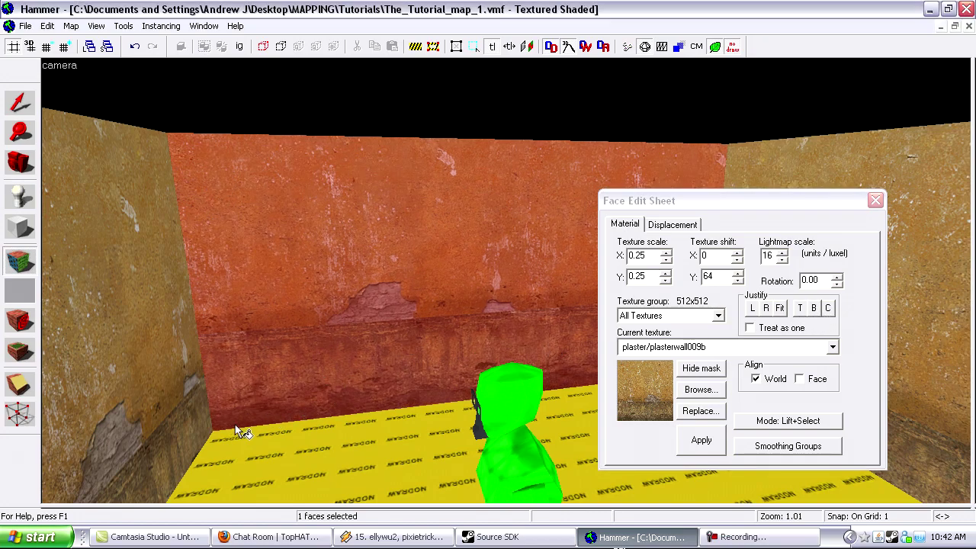
Centre the plaster texture on the remaining inner wall faces with a Y shift of 64 so it meets evenly at the corners.
key(z)
key(d)
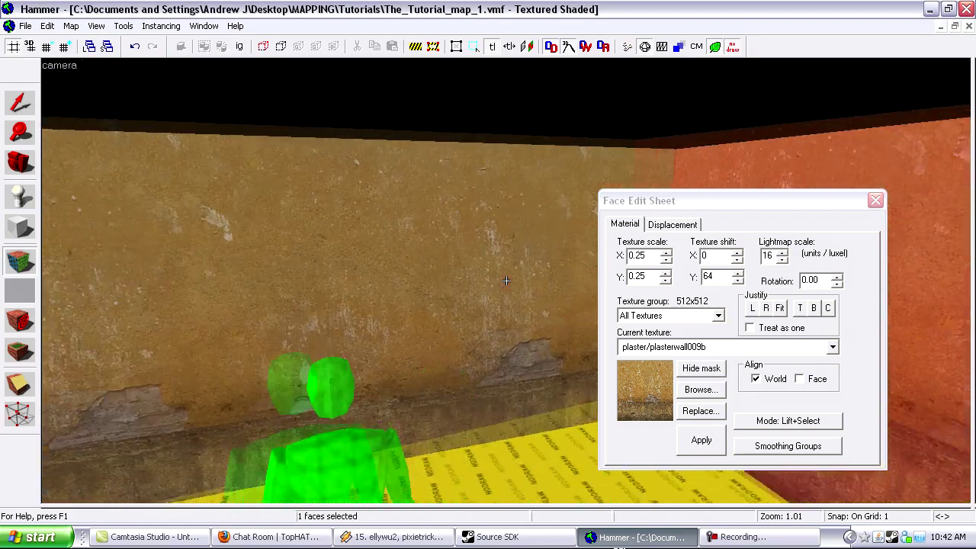
key(z)
key(d)
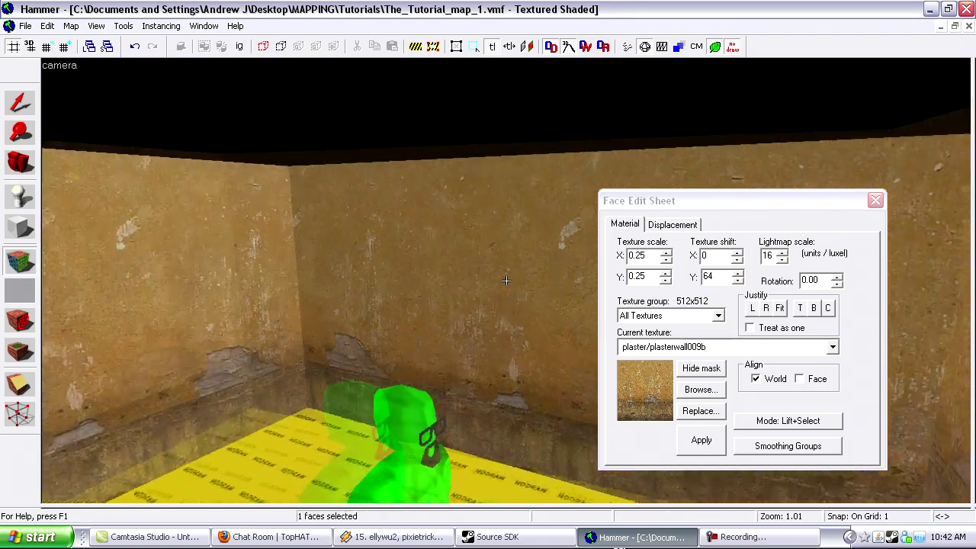
key(z)
click(305, 256)
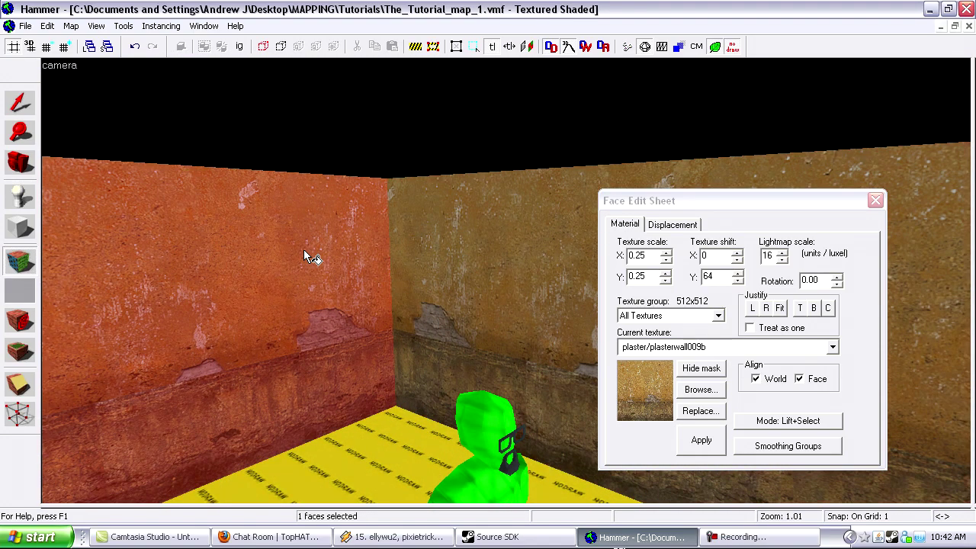
key(z)
key(a)
key(z)
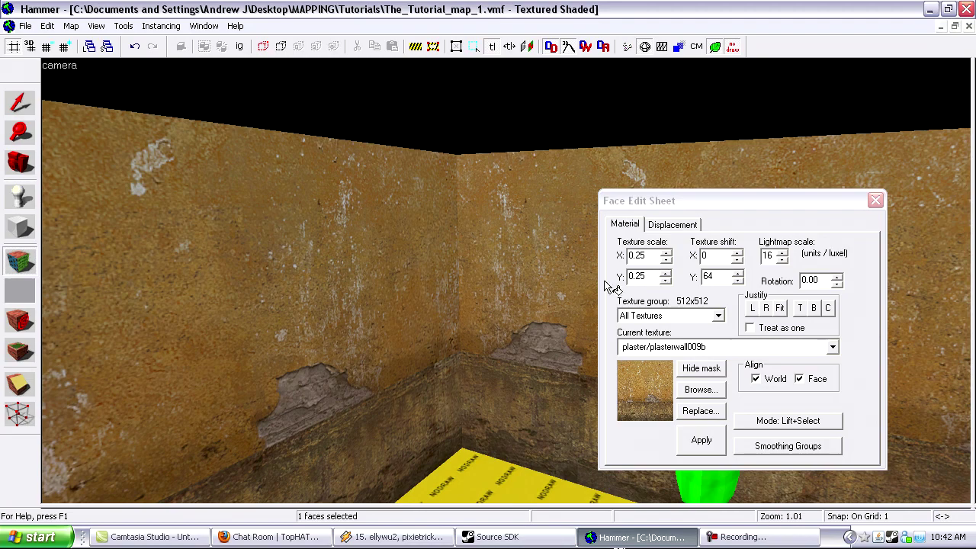
key(z)
key(z)
Filter the textures by "floor", choose concrete/concretefloor012a and apply it to the room's floor face.
click(702, 391)
text(floor)
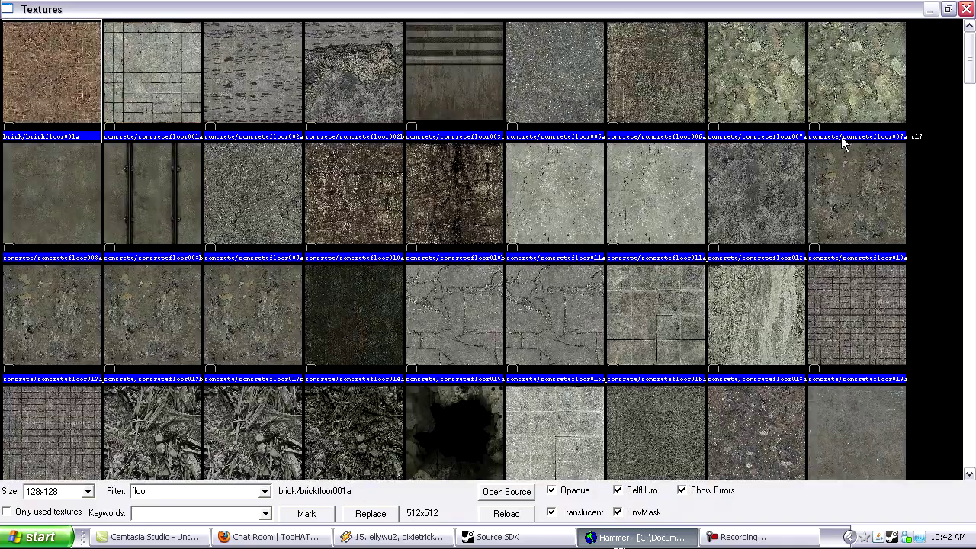
double_click(757, 216)
right_click(322, 323)
key(shift+s)
Examine the textured floor and the plaster walls from above and from inside the room.
key(z)
key(s)
key(z)
click(549, 251)
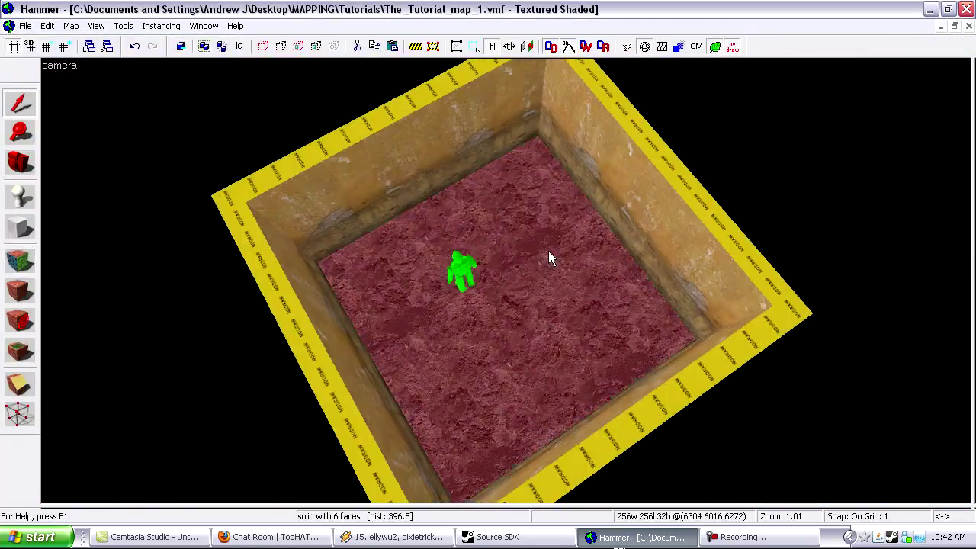
key(Escape)
key(z)
key(w)
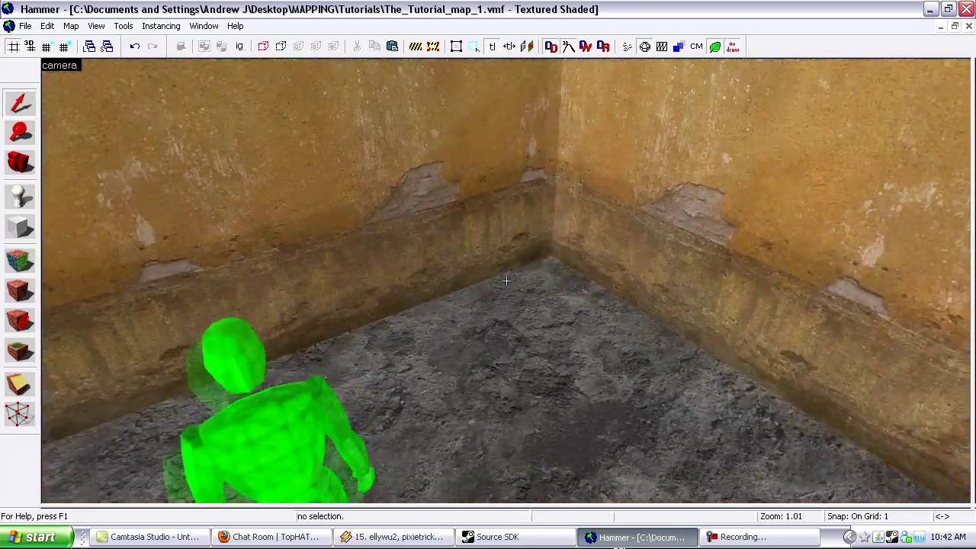
key(s)
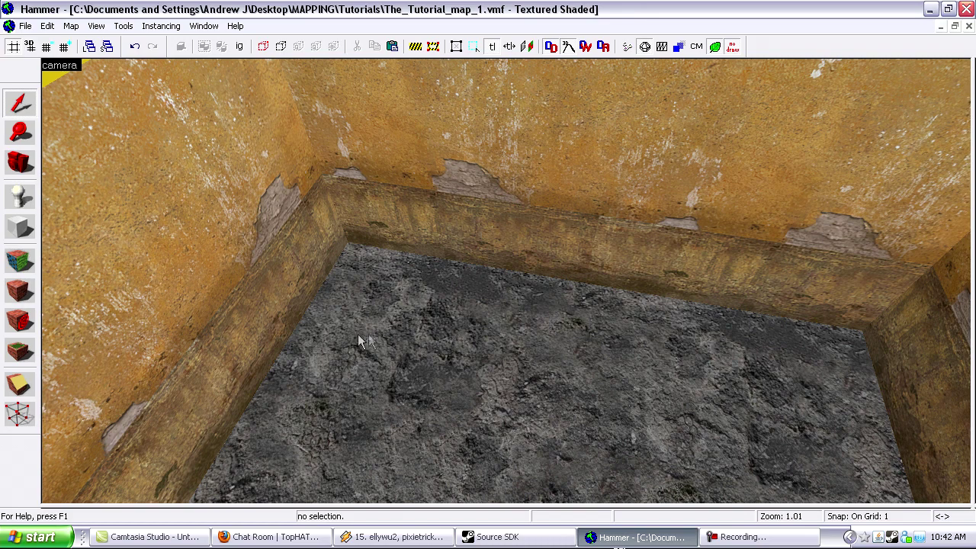
Save the map as The_Tutorial_map_1 in the Tutorials folder, overwriting the existing file.
click(25, 25)
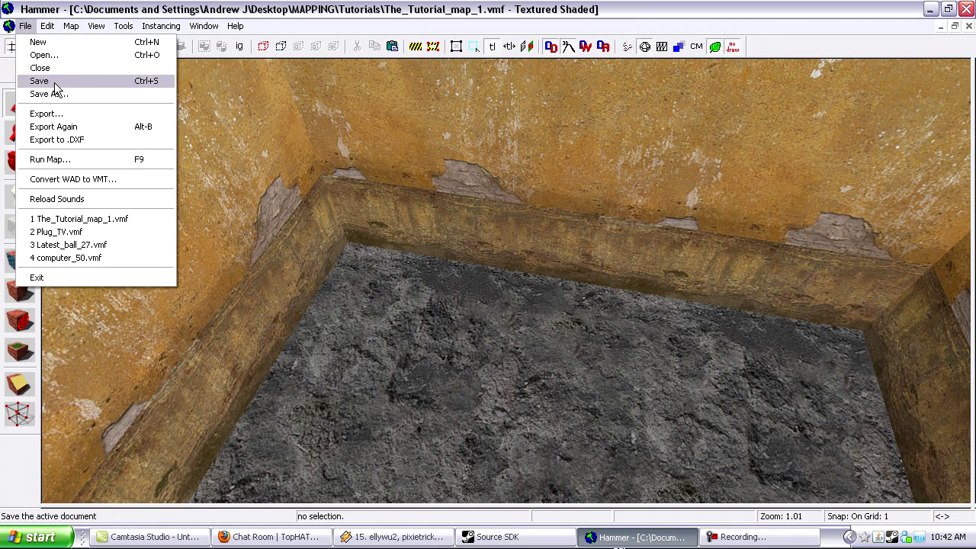
click(67, 94)
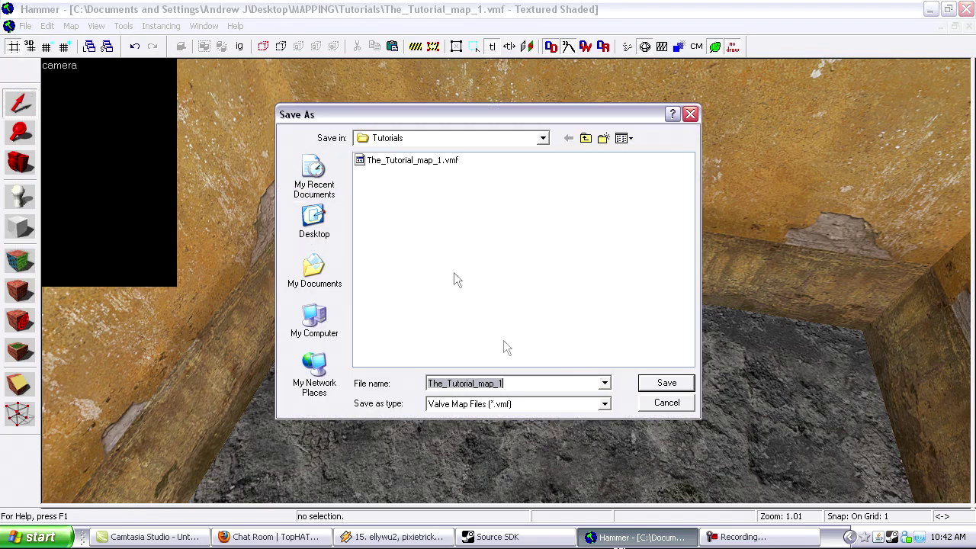
click(479, 387)
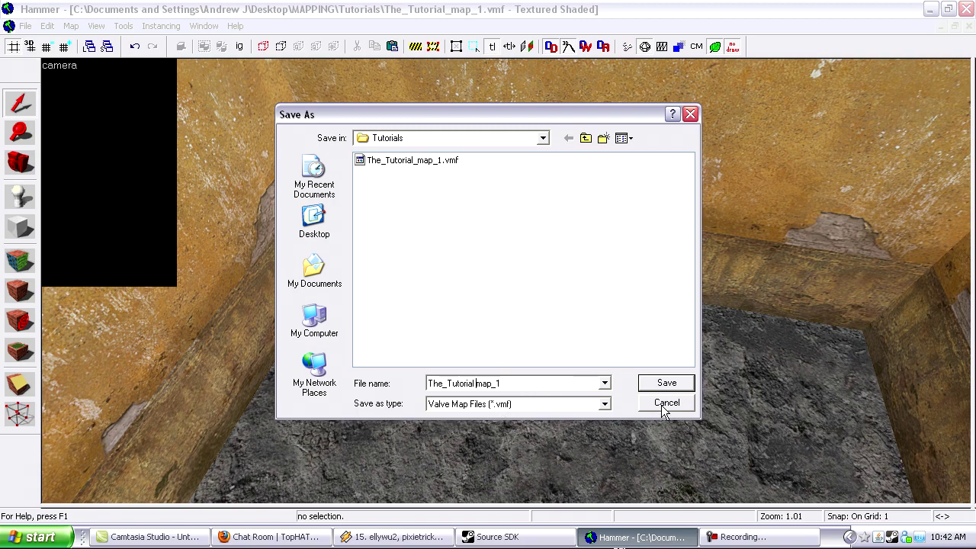
text(l_)
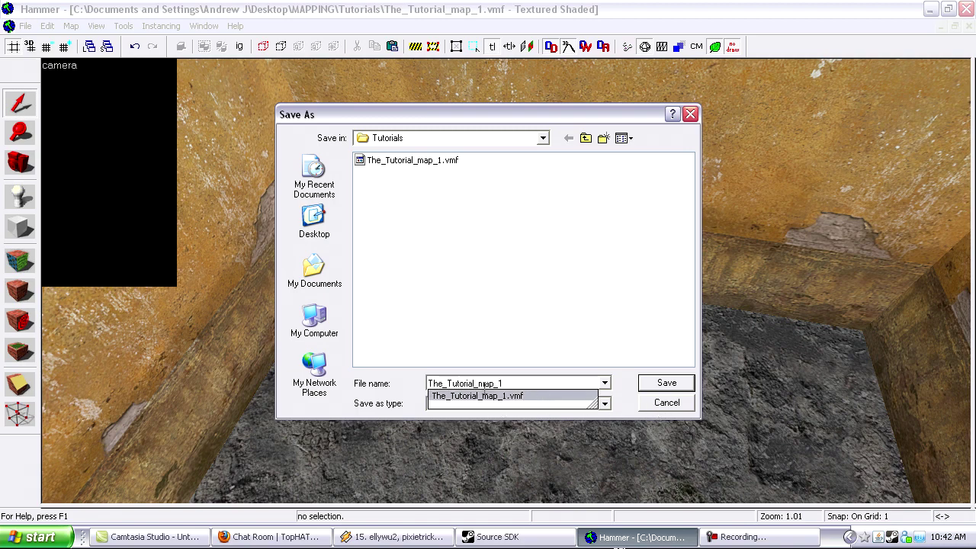
key(BackSpace)
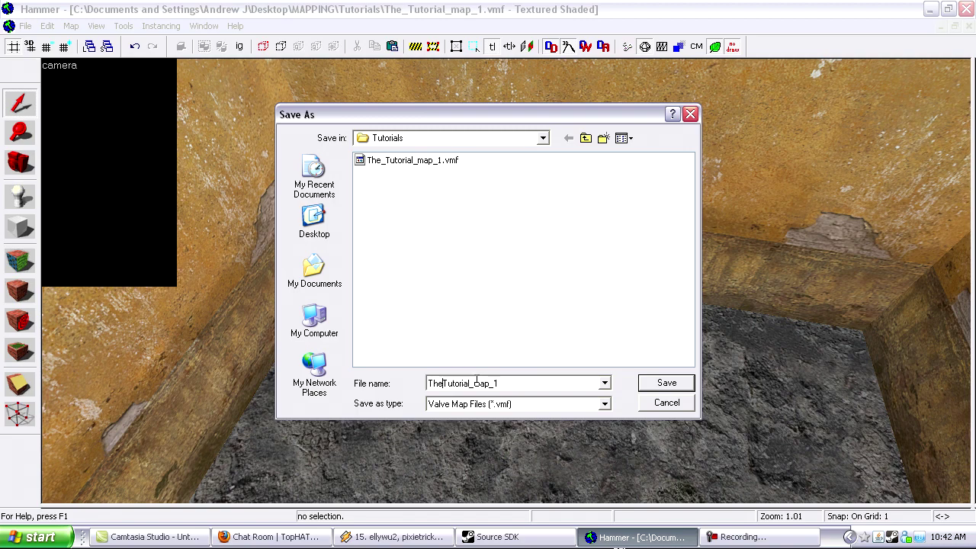
text(_)
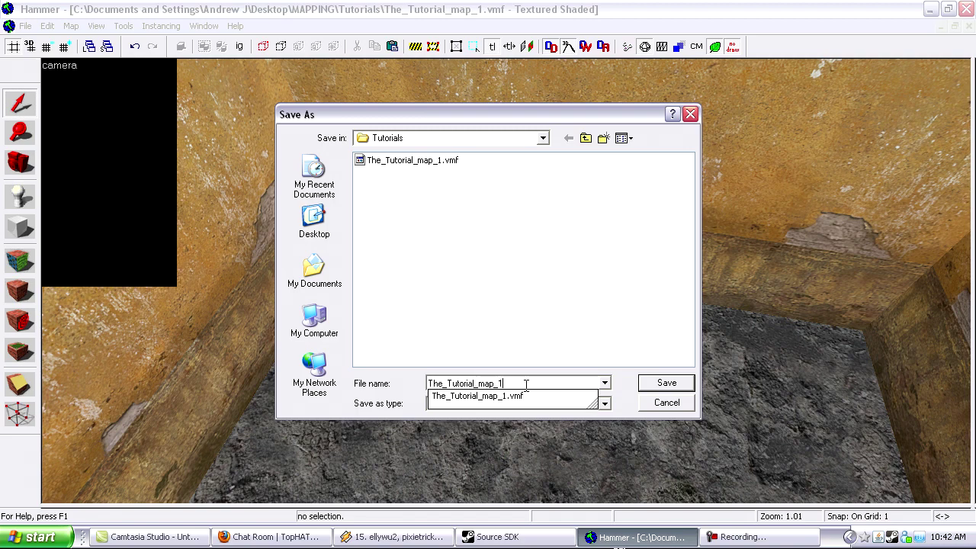
click(657, 383)
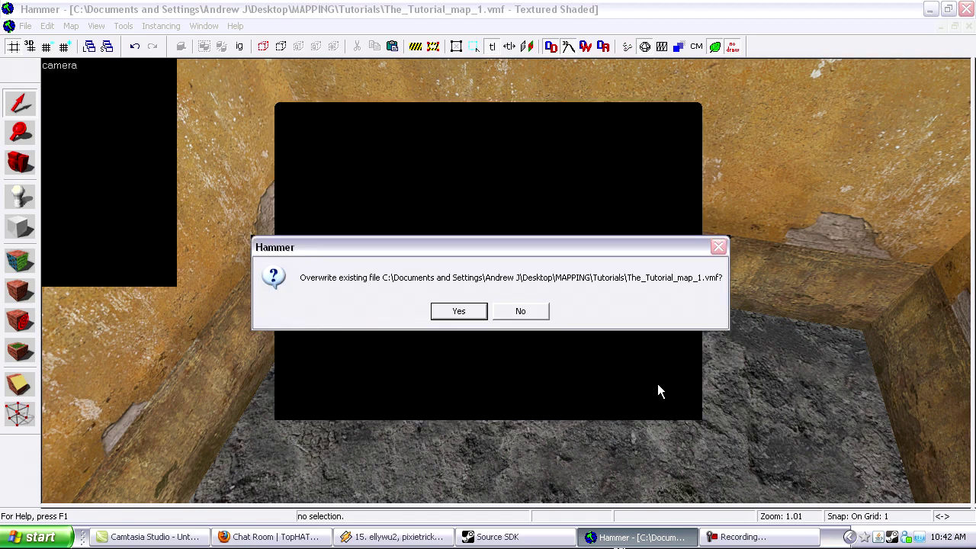
click(468, 311)
key(z)
key(s)
key(z)
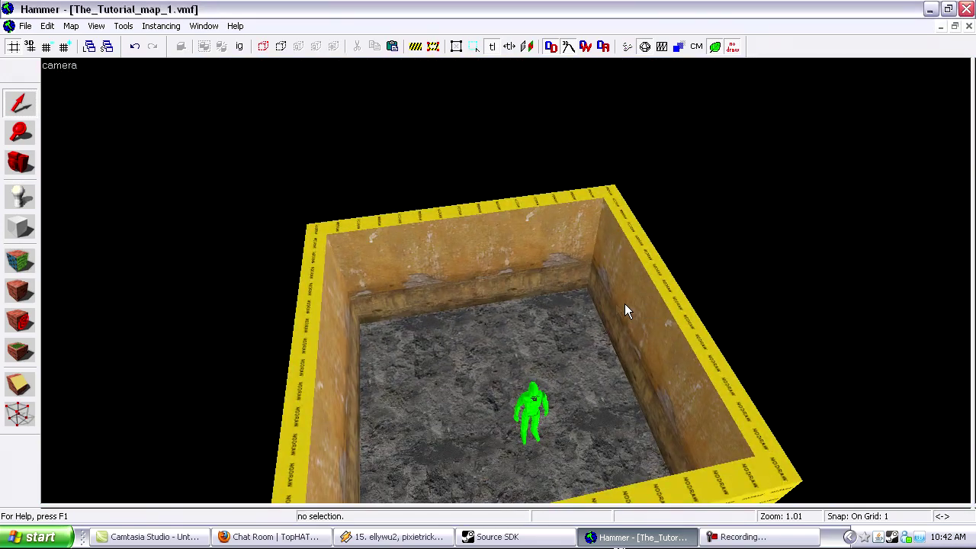